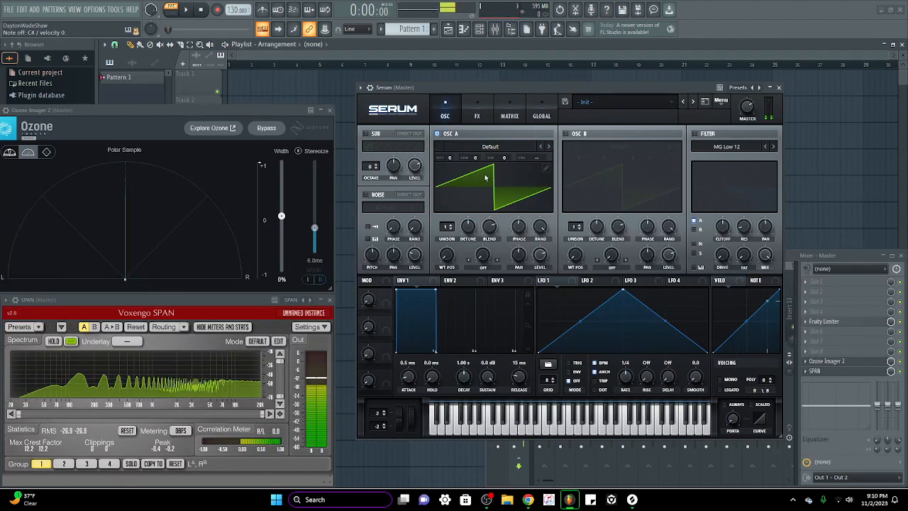
- Enable the Hyper/Dimension effect in Serum and raise the Hyper mix to 100%
left_click(477, 114)
left_click(368, 136)
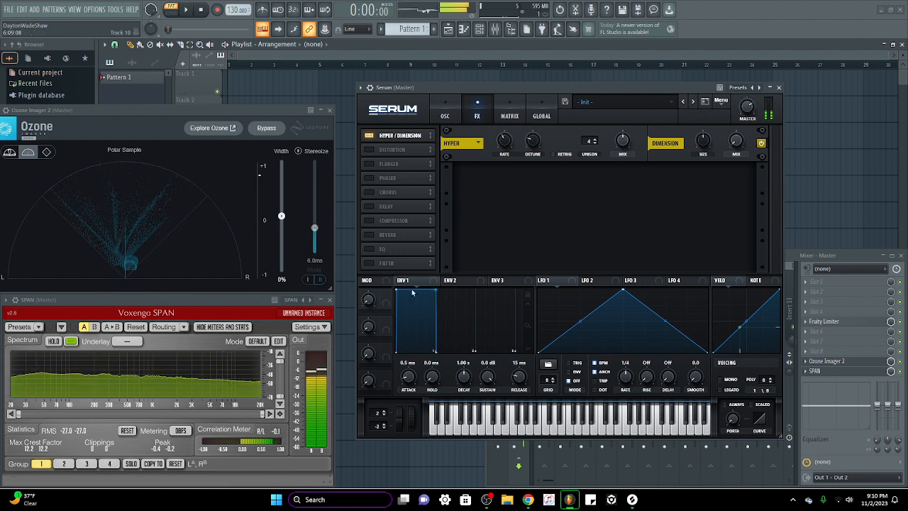
left_click_drag(623, 141, 623, 81)
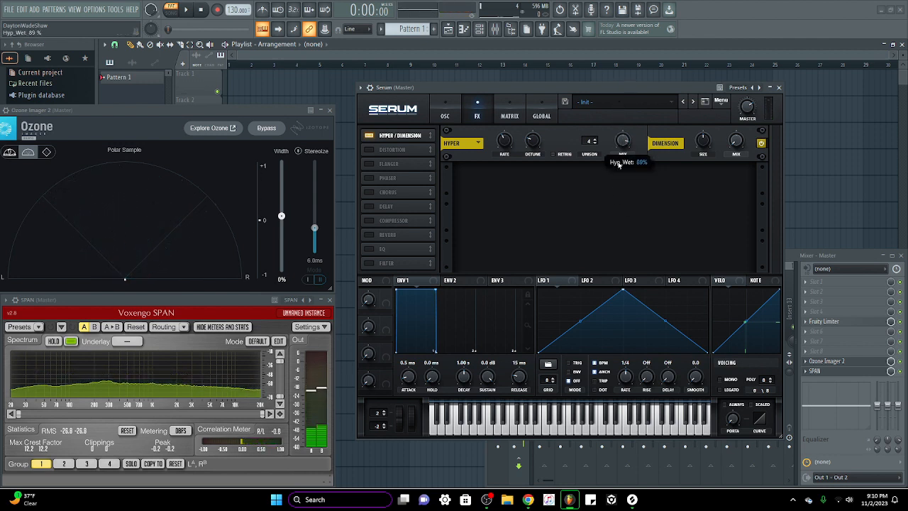
left_click_drag(618, 164, 632, 107)
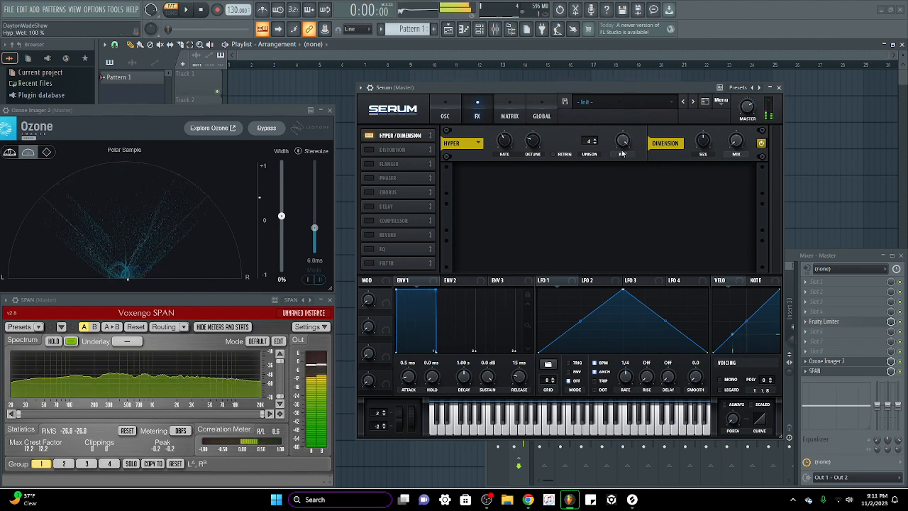
left_click_drag(622, 142, 612, 90)
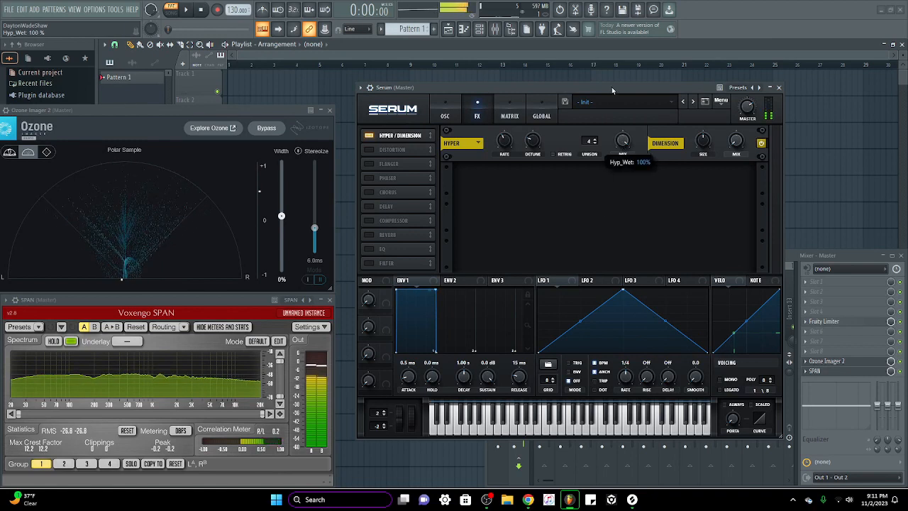
- Sweep the Hyper rate up to about 73%, down to 0% and back up to compare the sound
mouse_move(505, 140)
left_mouse_down()
mouse_move(497, 157)
mouse_move(509, 130)
left_mouse_up()
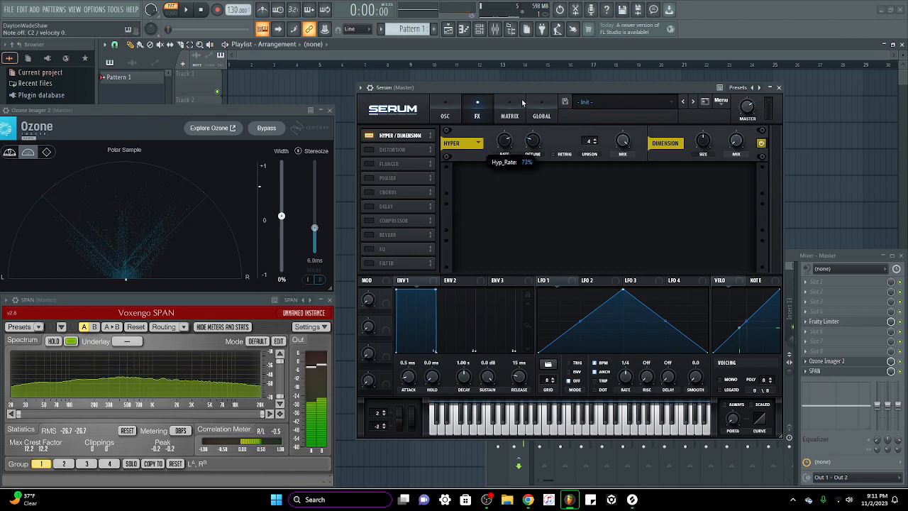
left_click_drag(522, 100, 480, 170)
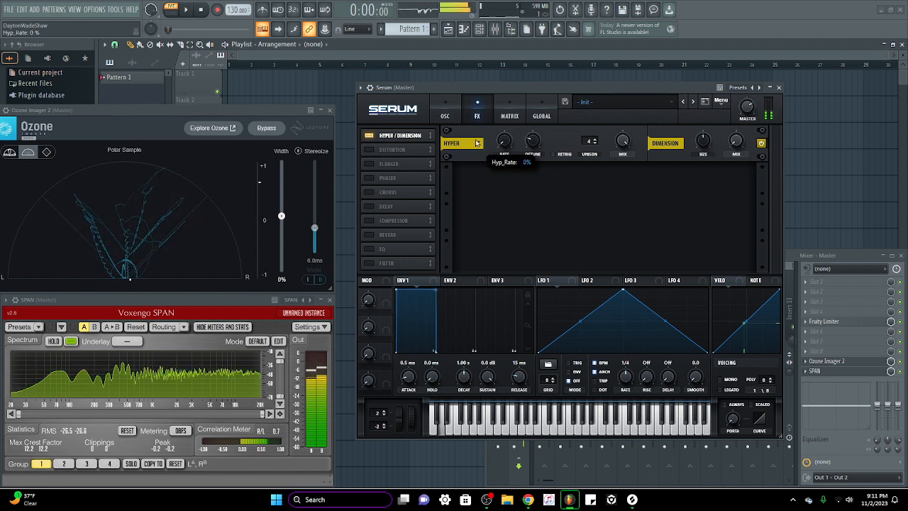
left_click_drag(475, 121, 478, 101)
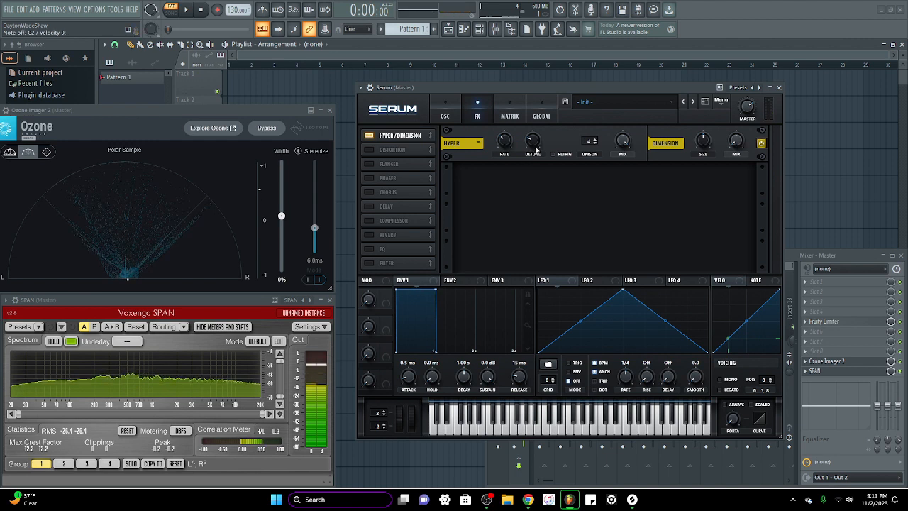
- Lower the Hyper detune to 0% to compare the sound, and bring the detune and rate back up
left_click_drag(534, 143, 534, 143)
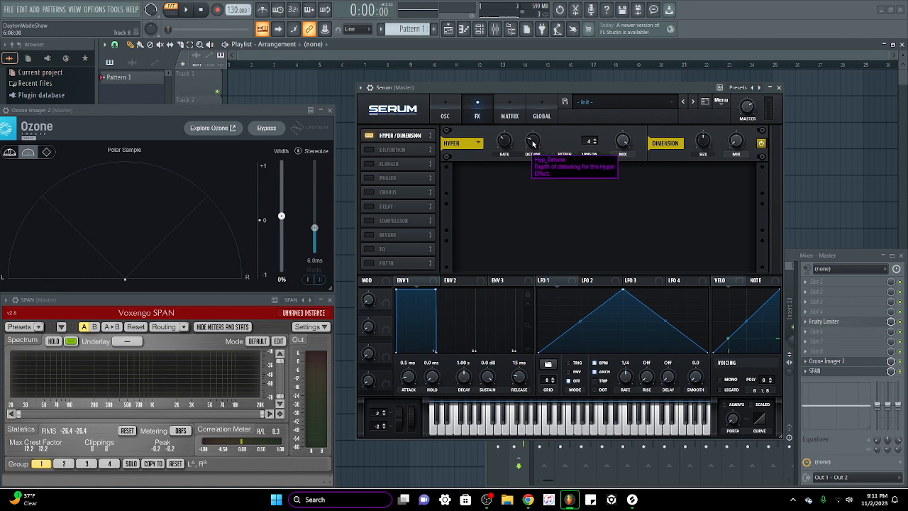
left_click_drag(535, 144, 529, 163)
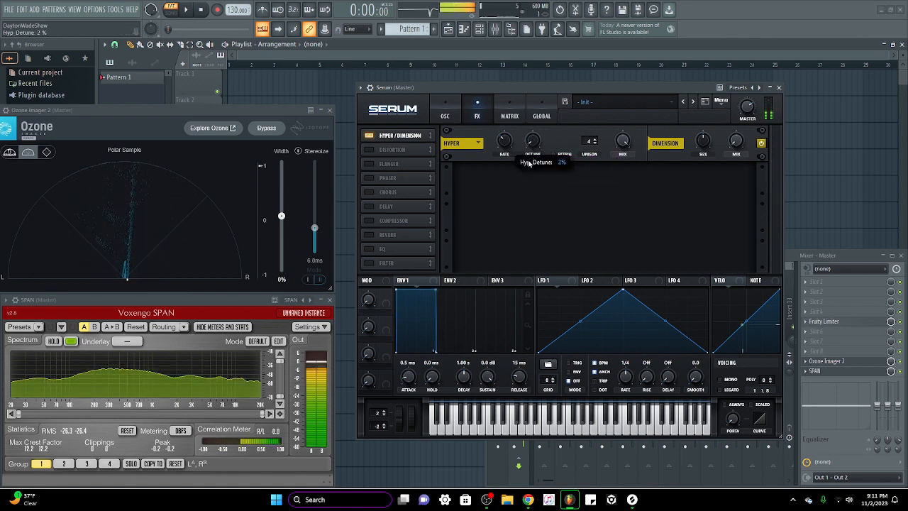
left_click_drag(532, 154, 529, 105)
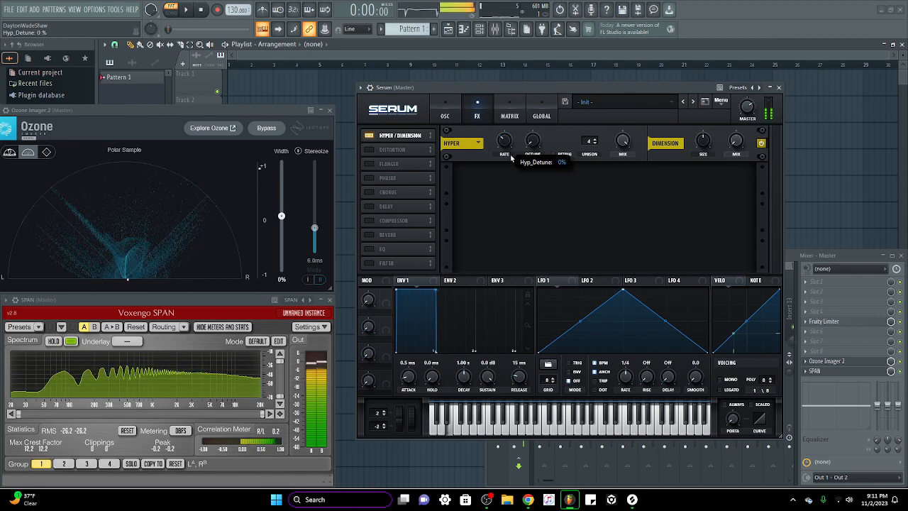
left_click_drag(498, 148, 510, 132)
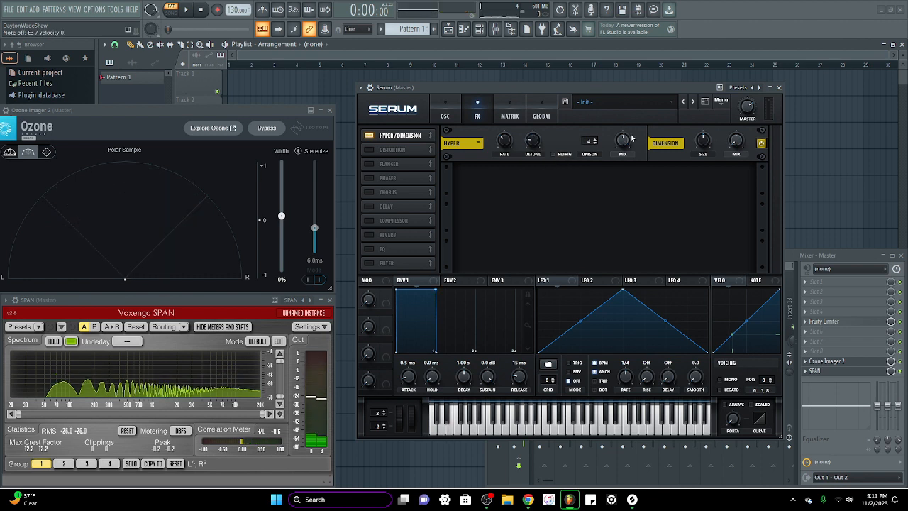
- Set the Hyper unison to 6 voices and readjust the Hyper rate and detune
left_click(594, 140)
left_click(595, 140)
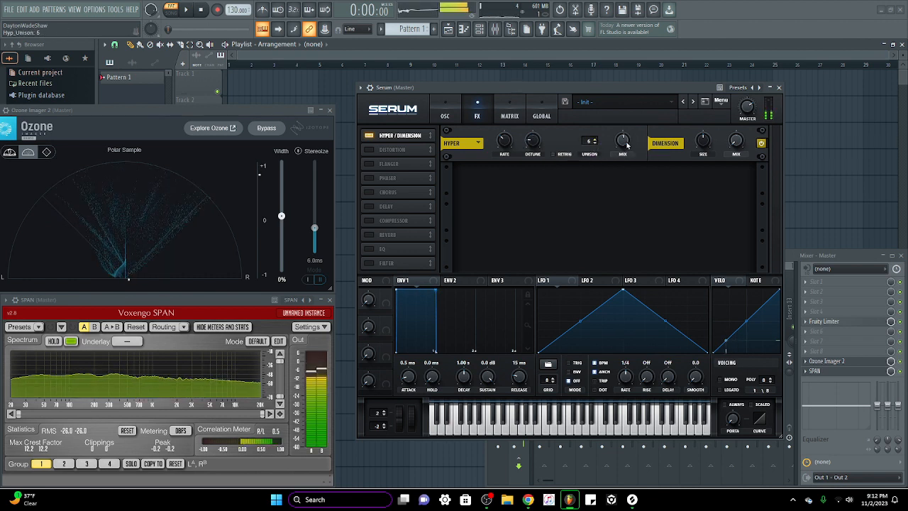
mouse_move(624, 144)
left_click_drag(633, 104, 633, 103)
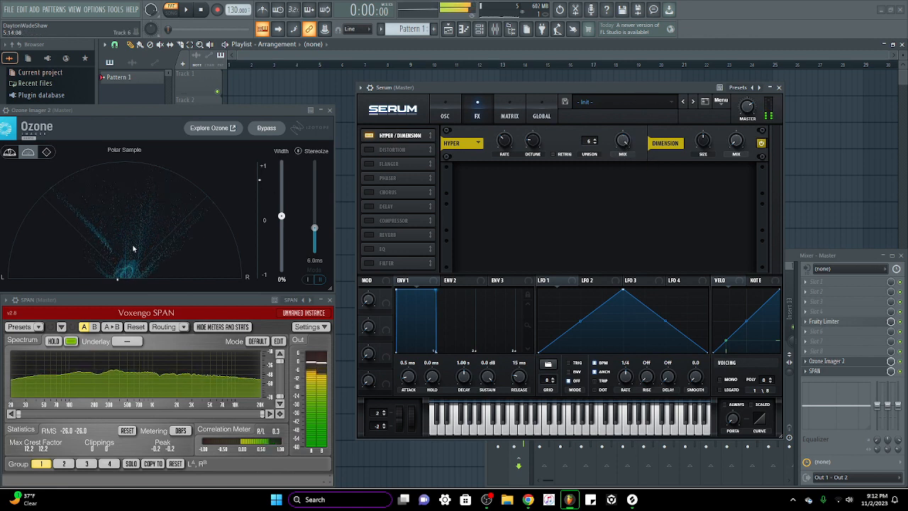
mouse_move(530, 145)
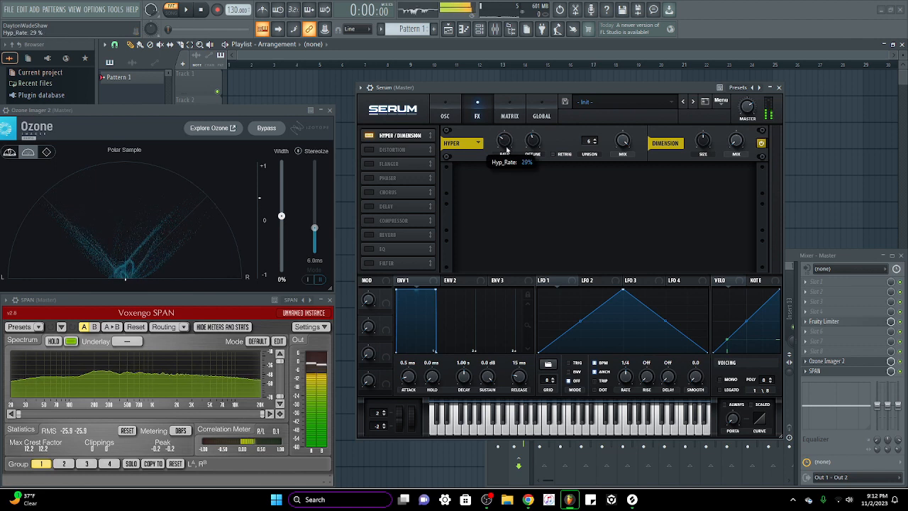
- Compare the Hyper unison at 7 and at lower voice counts, and return it to 6 voices
left_click(597, 141)
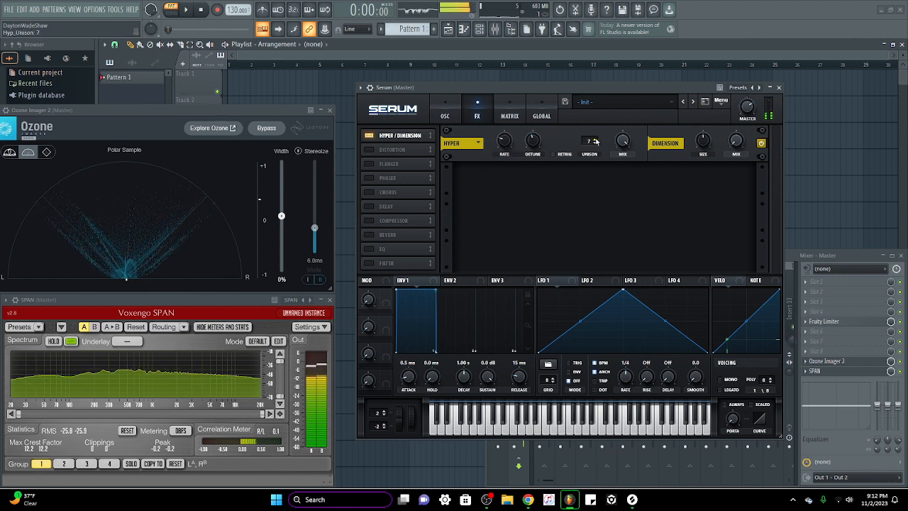
left_click(596, 144)
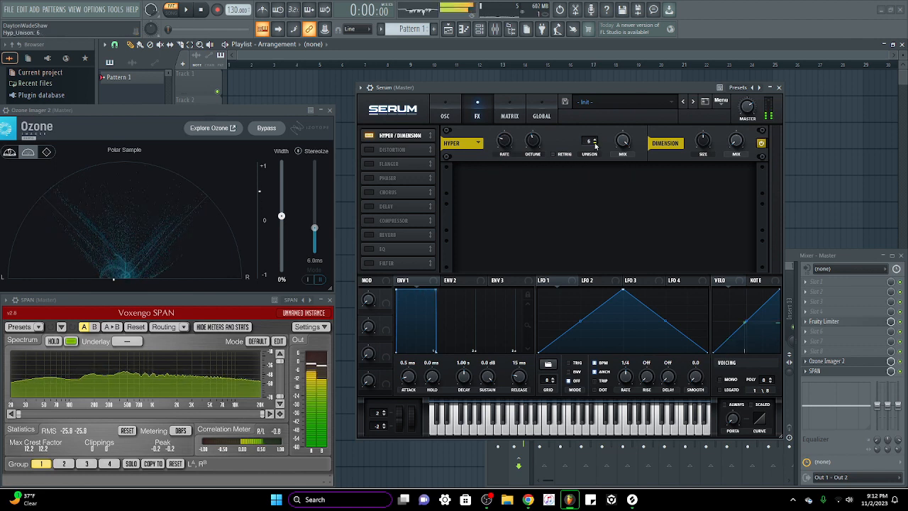
left_click(596, 144)
left_click(595, 144)
left_click(595, 144)
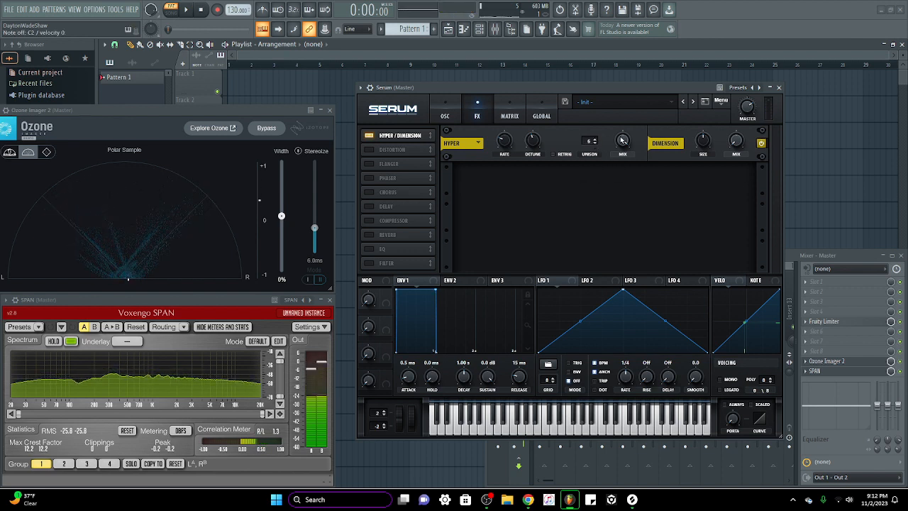
- Turn the Hyper mix down, raise the Dimension mix and sweep the Dimension size, ending at 50%
left_click_drag(621, 140, 614, 177)
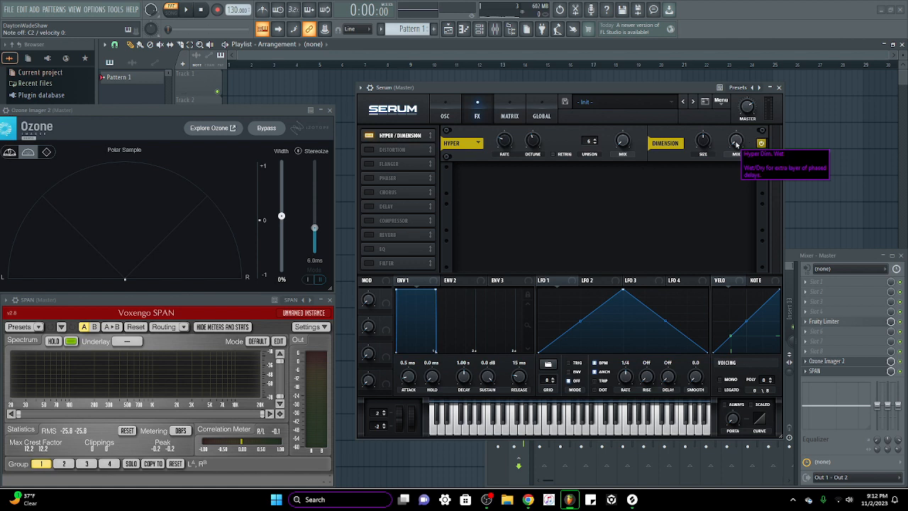
left_click_drag(736, 144, 750, 86)
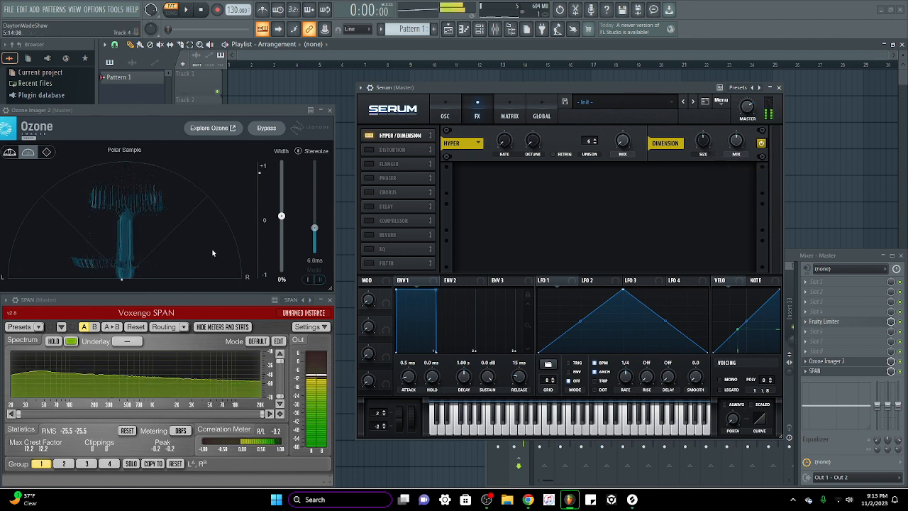
left_click_drag(705, 145, 699, 183)
left_click_drag(735, 140, 748, 108)
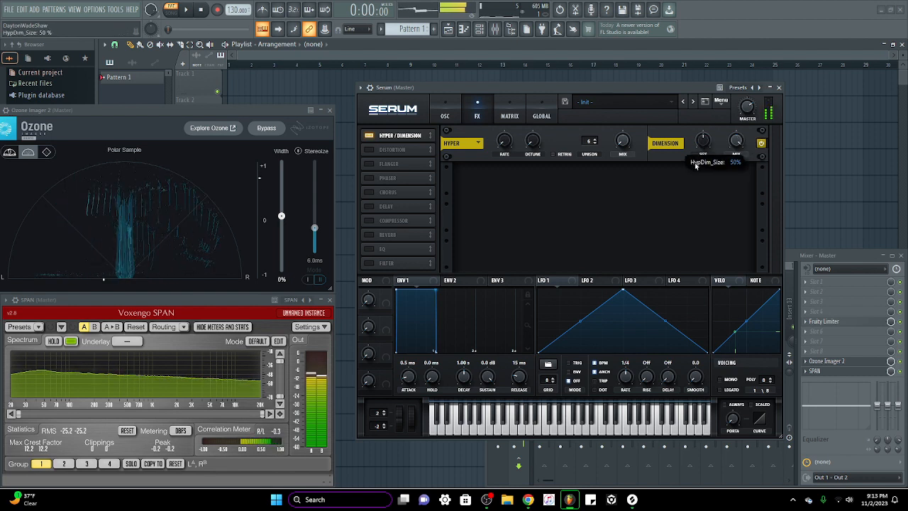
- Replace Hyper/Dimension with the Distortion effect and audition the HardClip and Diode 2 modes while varying the drive
left_click(368, 150)
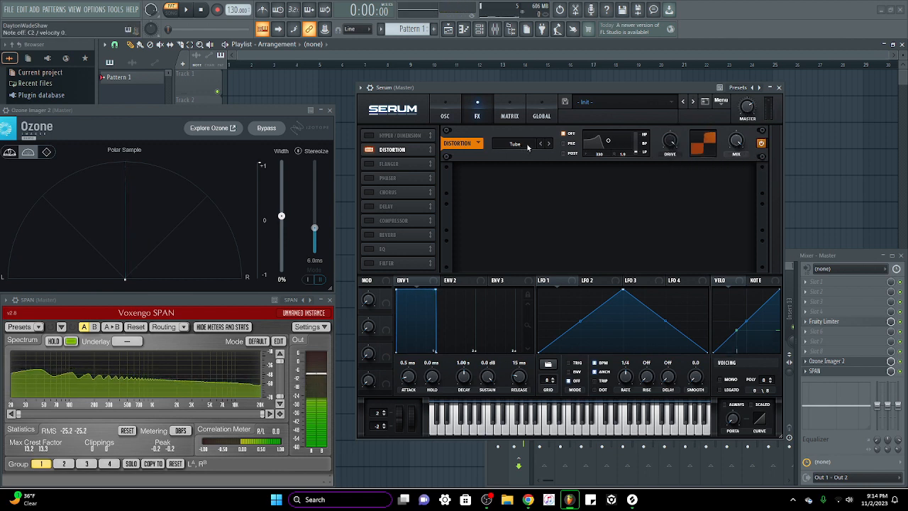
left_click(551, 144)
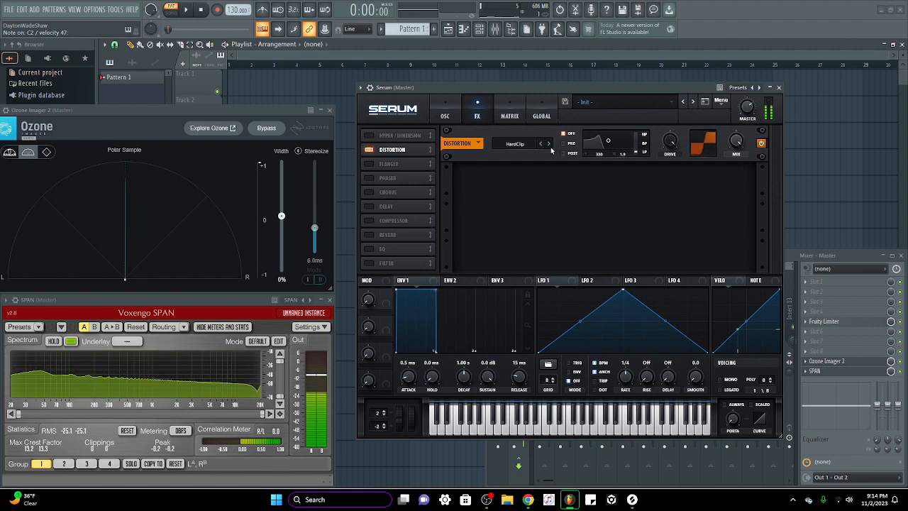
left_click(549, 145)
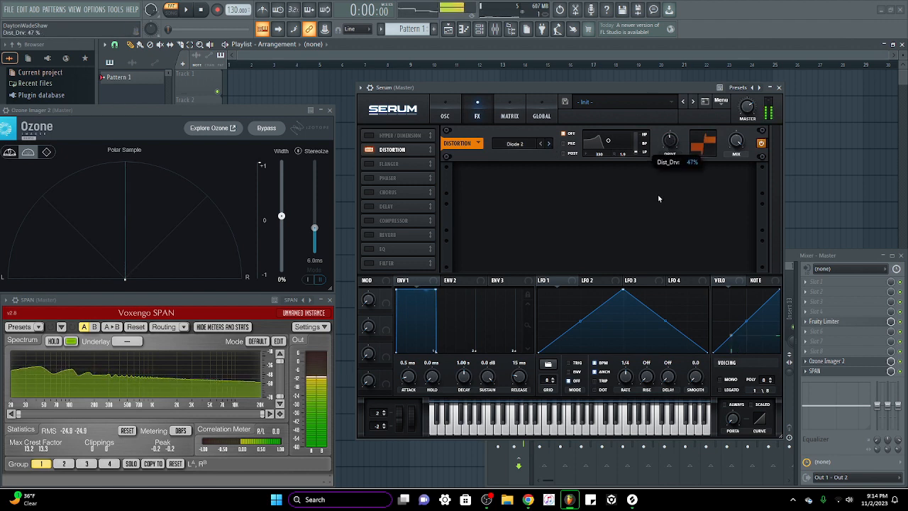
- Audition the Lin.Fold distortion at 100% drive and move on to Zero-Square, sweeping the drive between modes
left_click(549, 144)
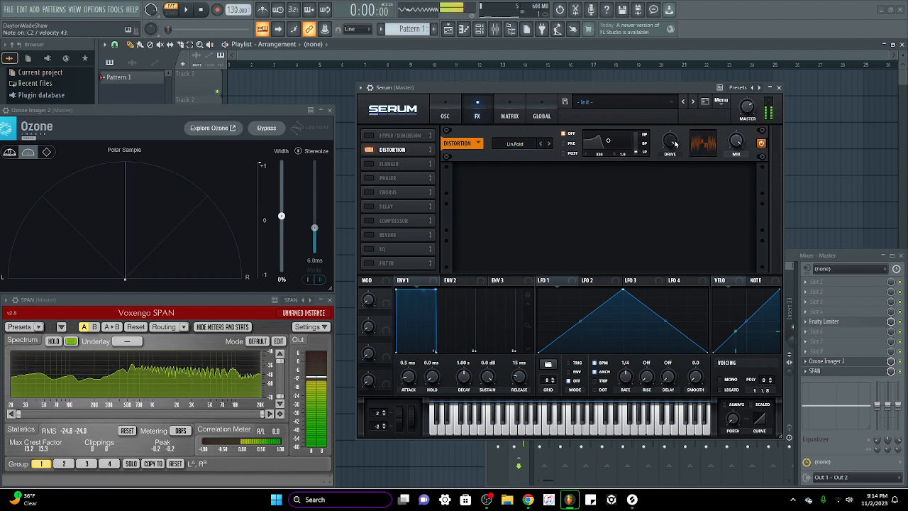
left_click_drag(675, 144, 659, 83)
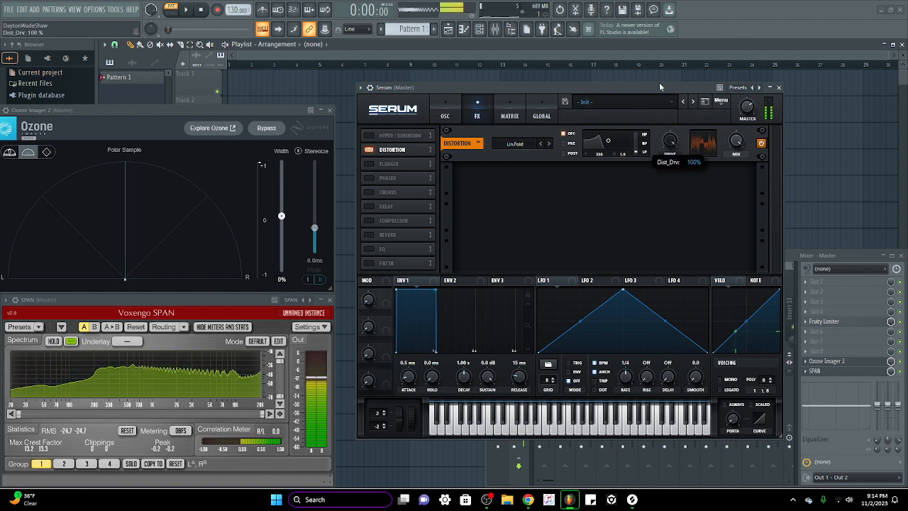
left_click(549, 143)
left_click_drag(670, 145, 663, 208)
left_click(550, 144)
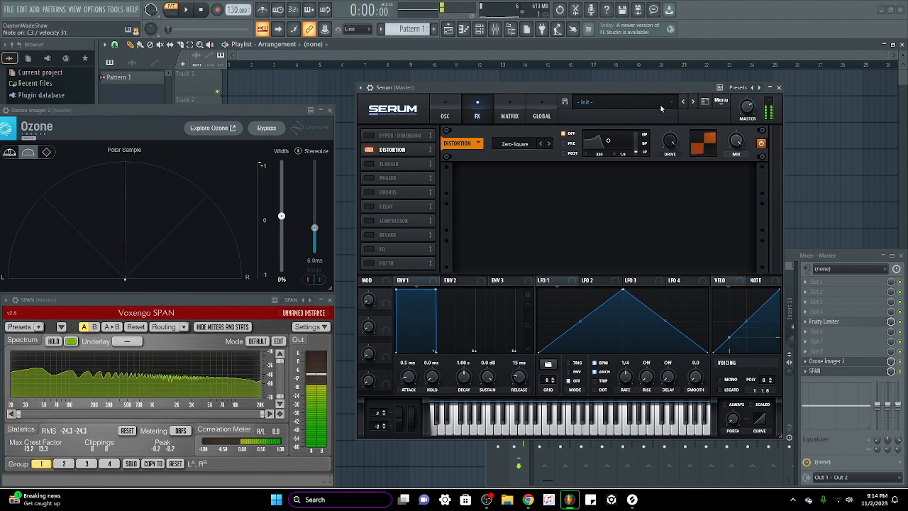
- Audition the Downsample, Asym and Rectify distortion modes while sweeping the drive
left_click(549, 144)
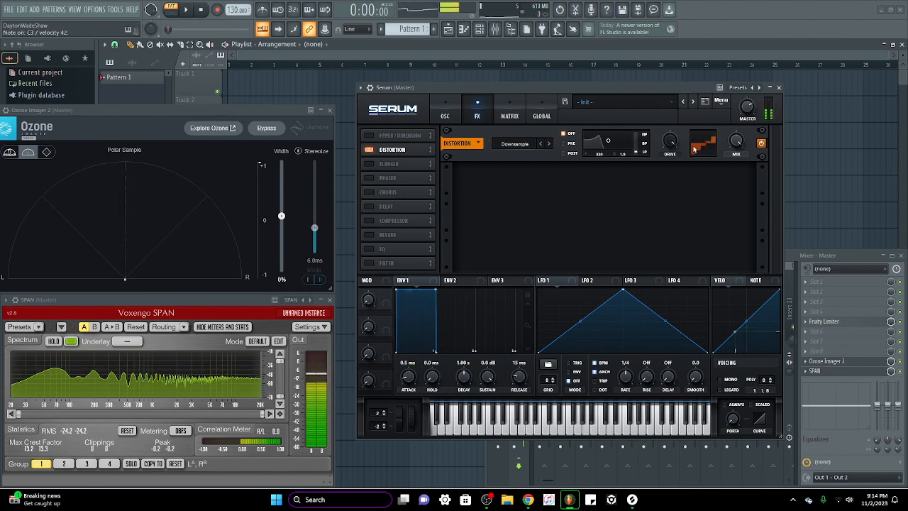
left_click_drag(670, 141, 663, 178)
left_click_drag(665, 217, 662, 135)
left_click(549, 144)
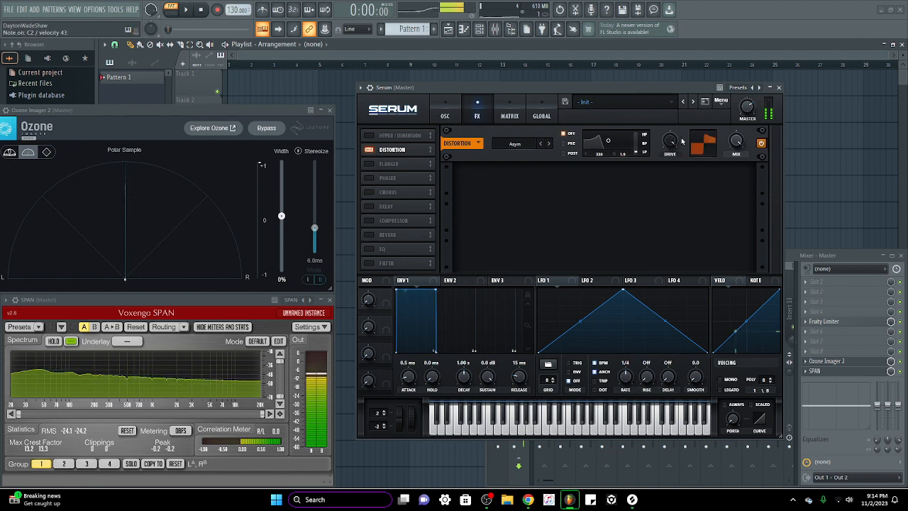
left_click(548, 144)
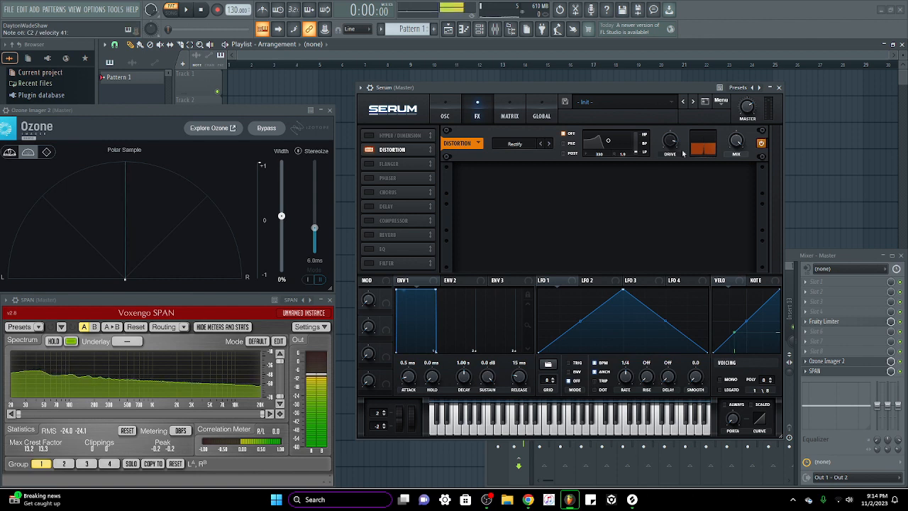
left_click_drag(667, 142, 642, 103)
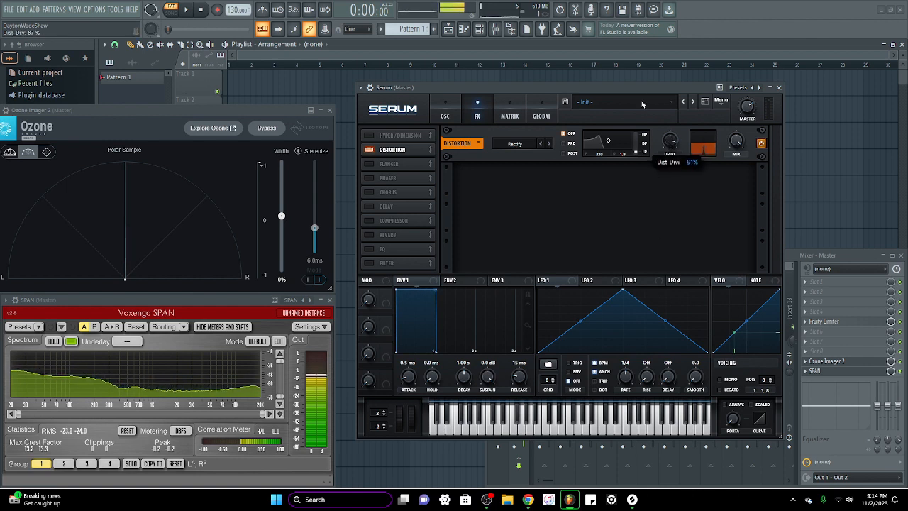
- Audition the X-Shaper (Asym) and Sine Shaper distortion modes while sweeping the drive
left_click(549, 144)
left_click_drag(671, 146, 653, 222)
left_click(548, 143)
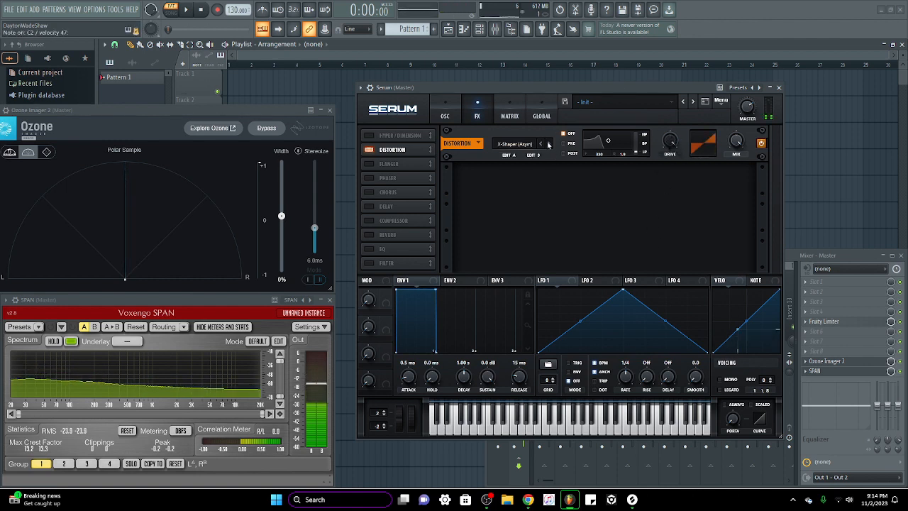
mouse_move(669, 142)
left_mouse_down()
mouse_move(667, 188)
mouse_move(666, 145)
left_mouse_up()
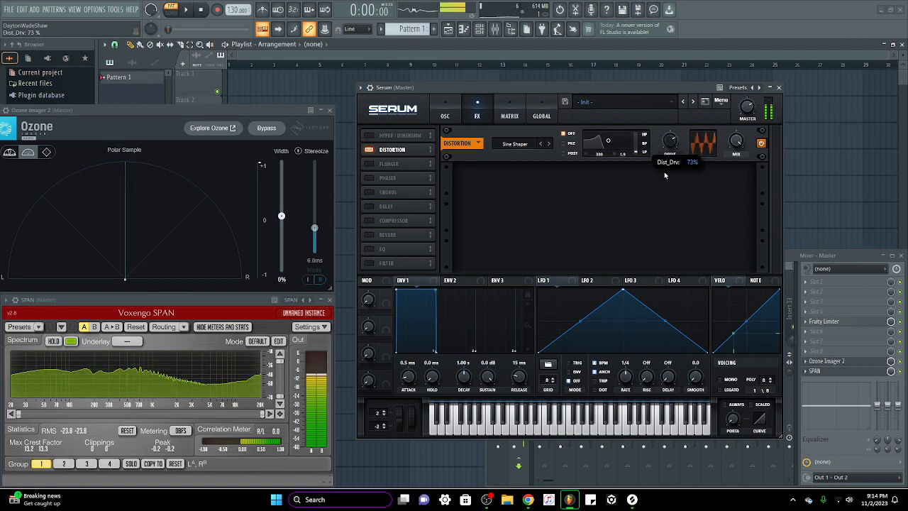
- Audition the Stomp Box distortion and the modes after it, and return to Tube with the drive at 100%
left_click(549, 144)
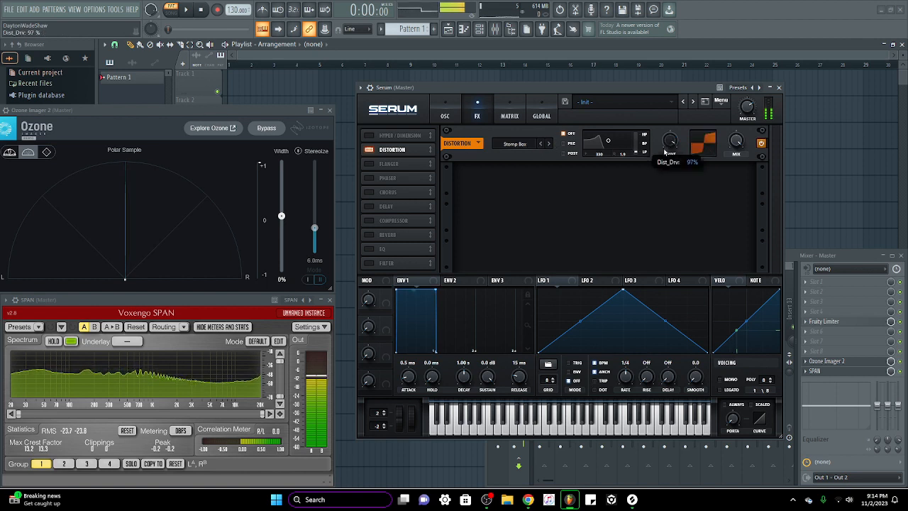
left_click(549, 145)
left_click_drag(670, 144, 677, 124)
left_click(549, 144)
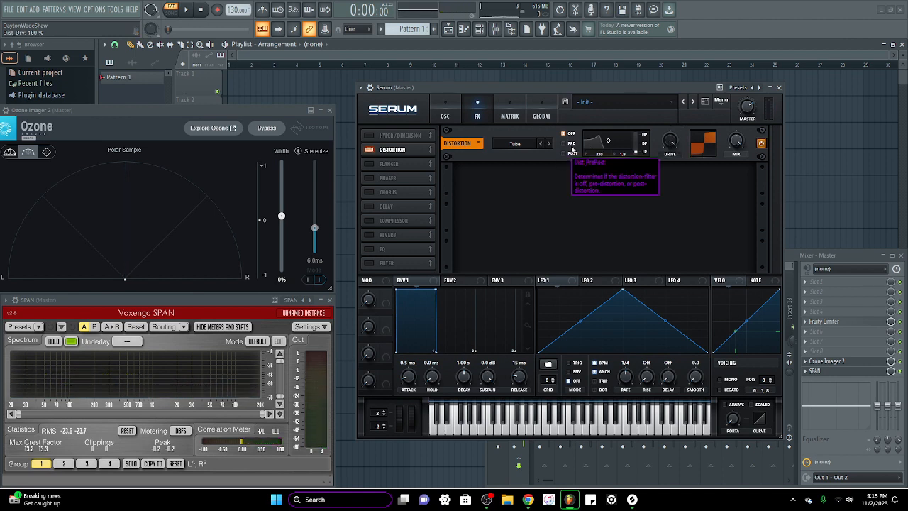
- Audition the distortion filter in the Pre and Post positions while sweeping its frequency and shape
left_click(571, 144)
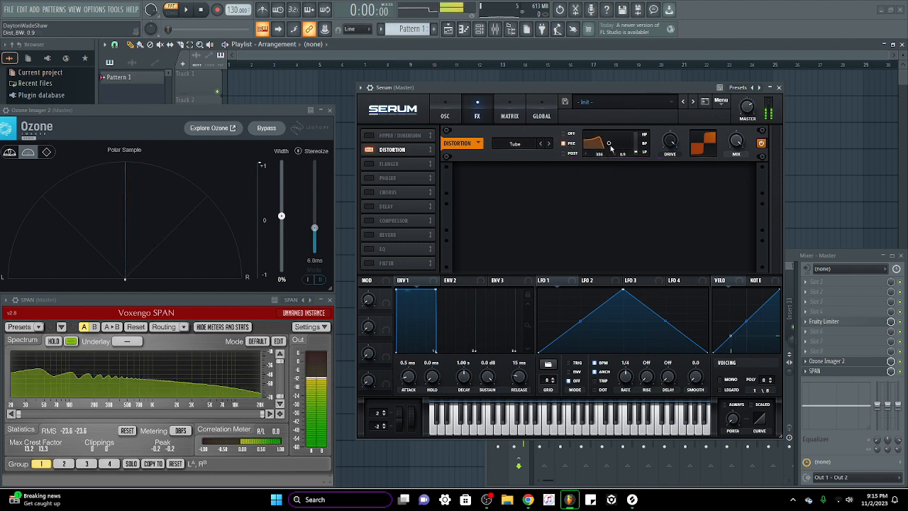
mouse_move(609, 147)
left_mouse_down()
mouse_move(617, 144)
mouse_move(587, 151)
mouse_move(607, 153)
left_mouse_up()
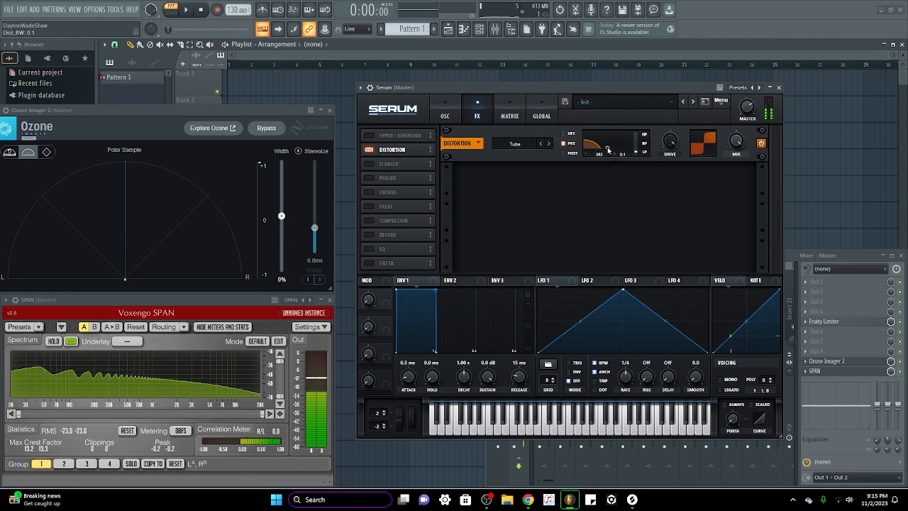
left_click_drag(607, 149, 609, 124)
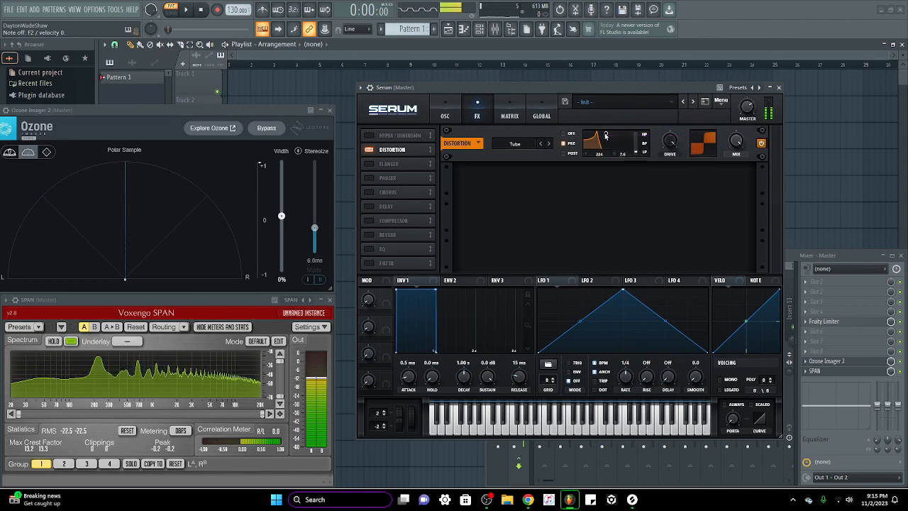
left_click_drag(609, 125, 654, 84)
left_click(576, 155)
left_click_drag(617, 143, 633, 173)
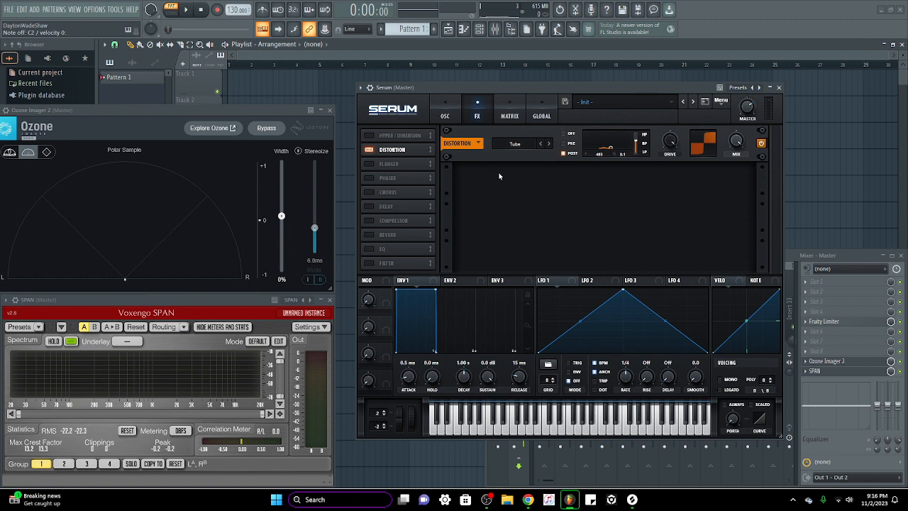
- Switch from Distortion to the Flanger, sync it to BPM and set its rate to 1/4
left_click(368, 150)
left_click(370, 164)
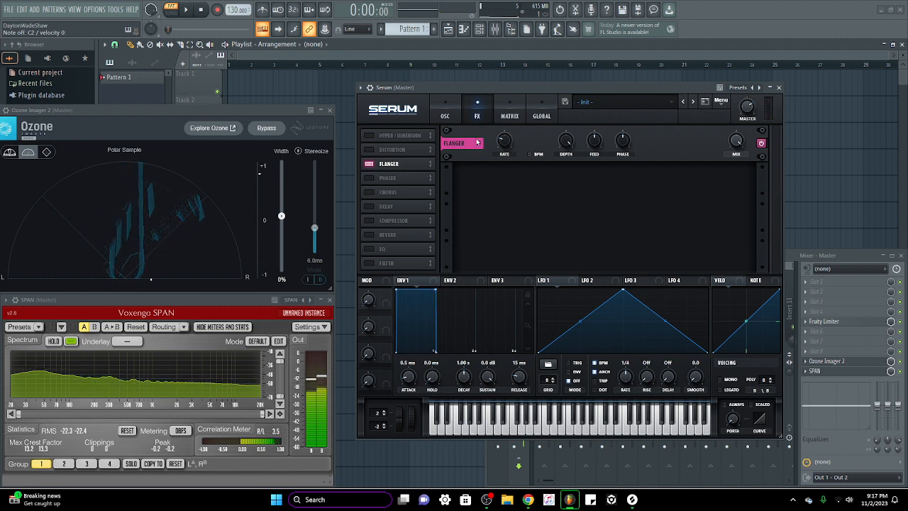
left_click(529, 155)
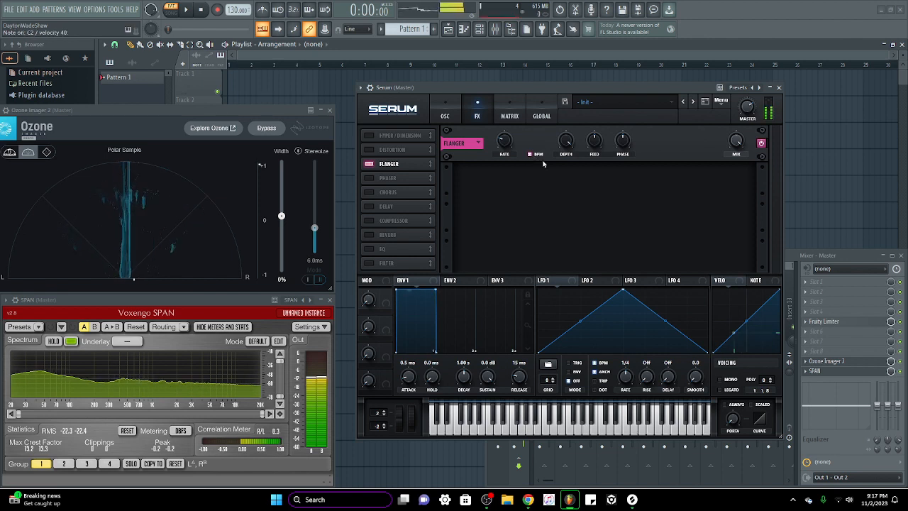
left_click_drag(503, 142, 523, 120)
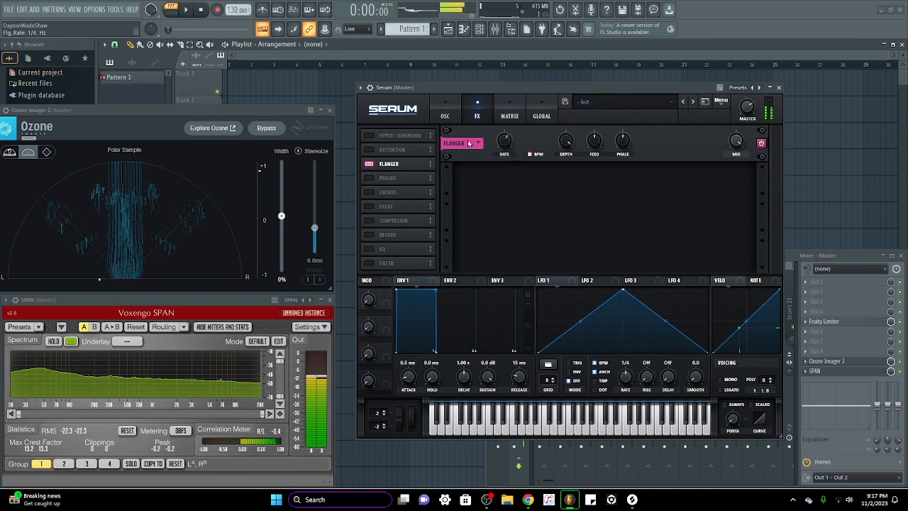
- Audition the flanger's depth, feedback and phase up to 360 degrees, and slow its rate to 4 bar
left_click_drag(565, 145, 598, 102)
left_click_drag(622, 140, 649, 107)
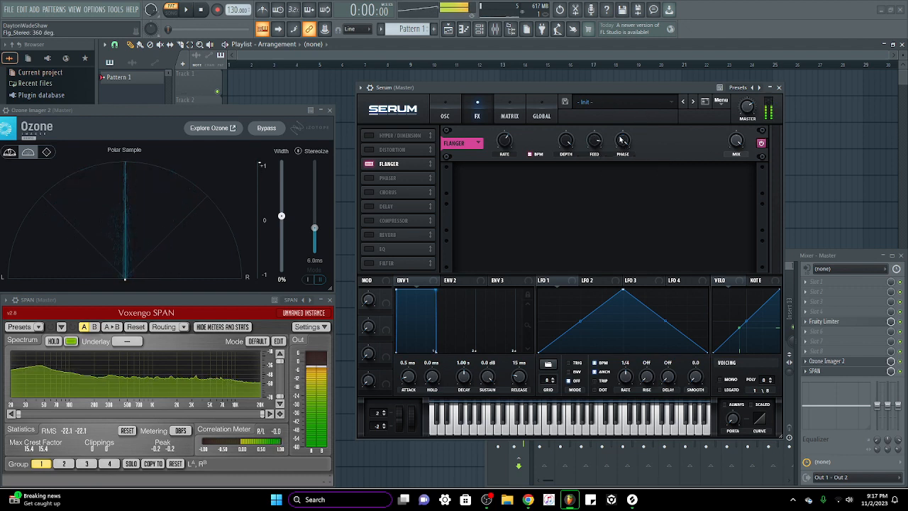
left_click_drag(618, 142, 616, 162)
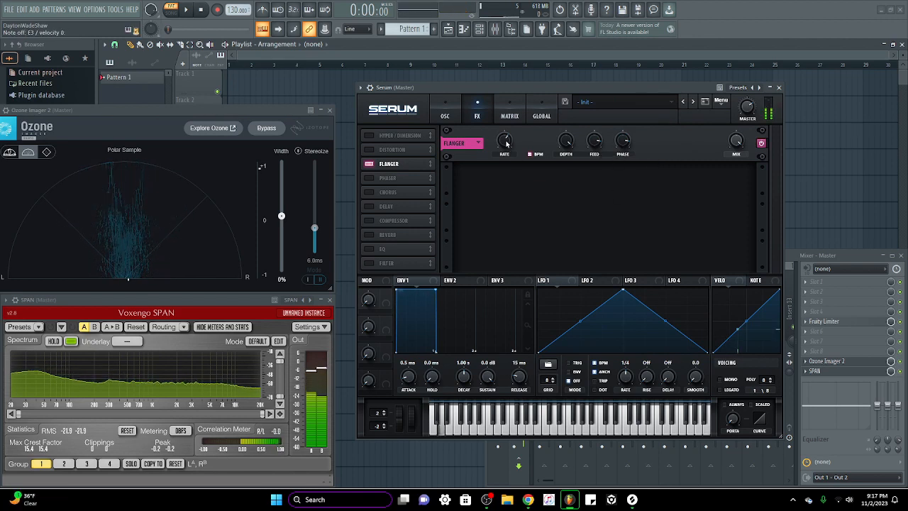
left_click_drag(506, 143, 500, 172)
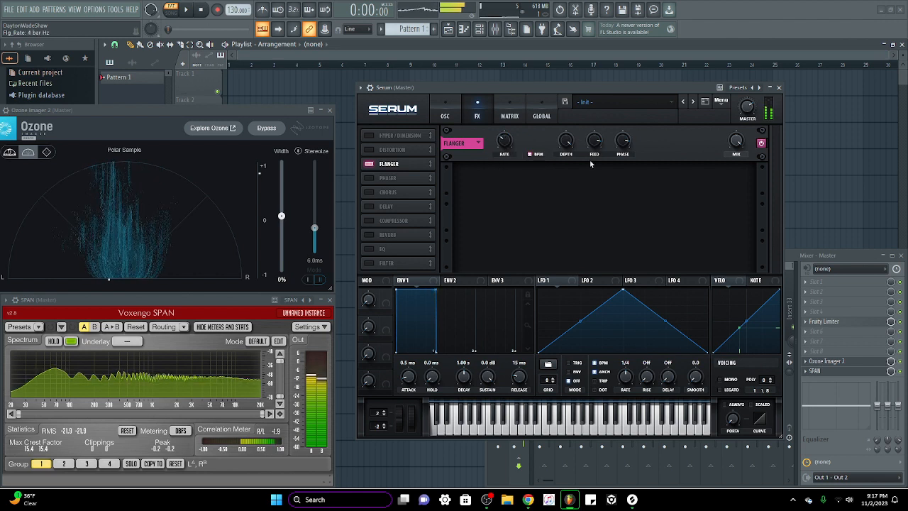
- Replace the Flanger with the Phaser, turn on its BPM sync and raise its rate past 2 bar
left_click(369, 164)
left_click(369, 178)
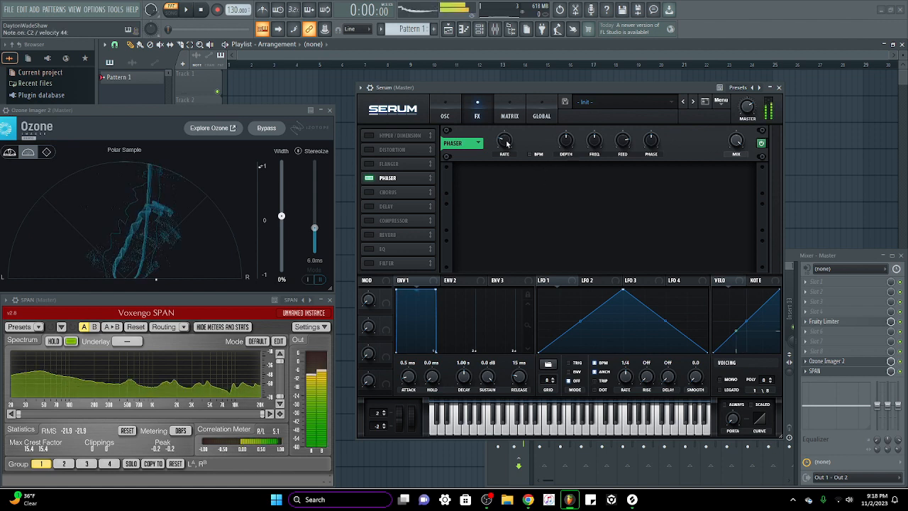
left_click_drag(504, 140, 504, 138)
left_click(534, 154)
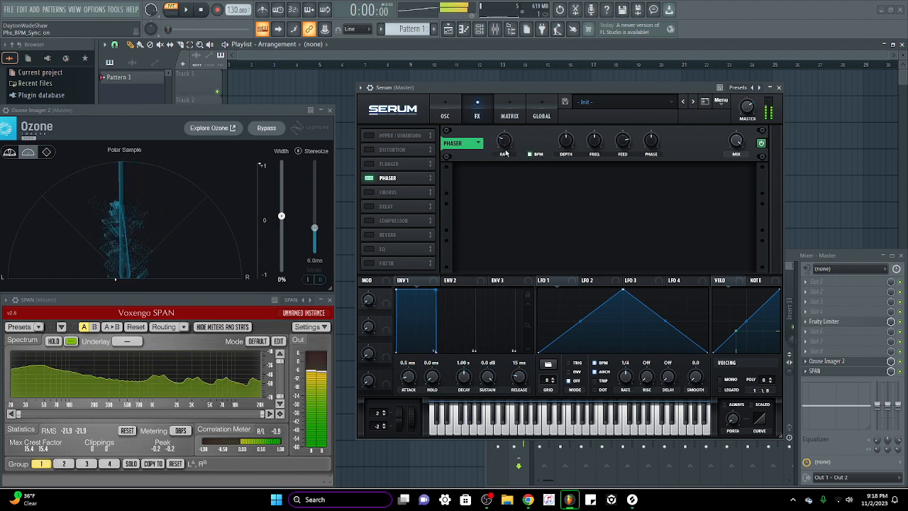
mouse_move(567, 141)
left_mouse_down()
mouse_move(575, 119)
mouse_move(567, 140)
left_mouse_up()
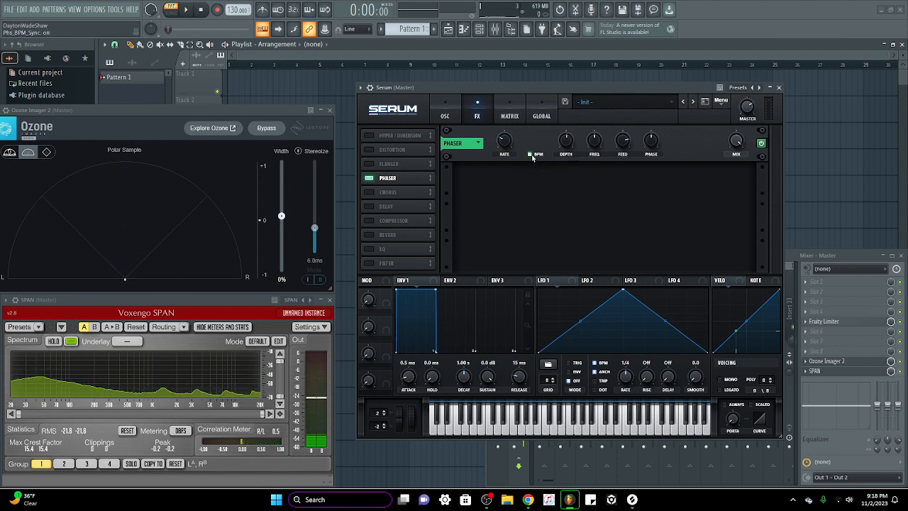
mouse_move(505, 144)
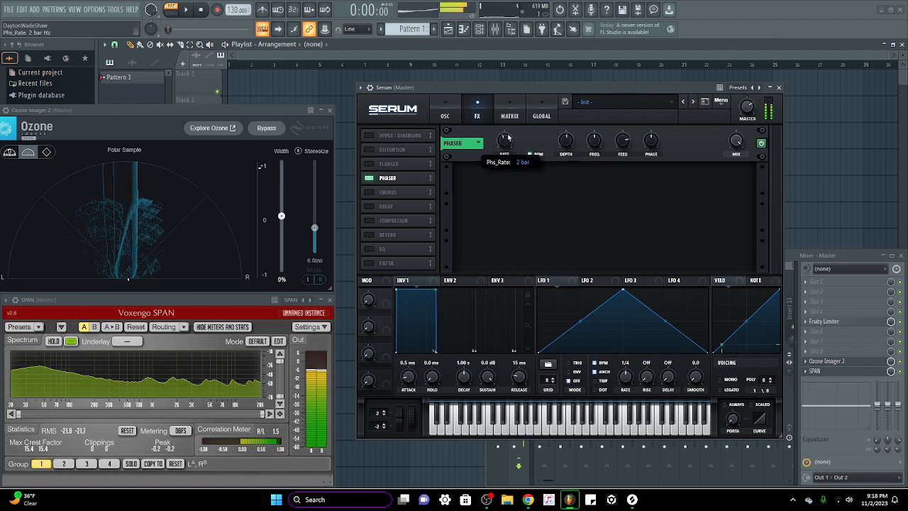
left_click_drag(508, 137, 511, 129)
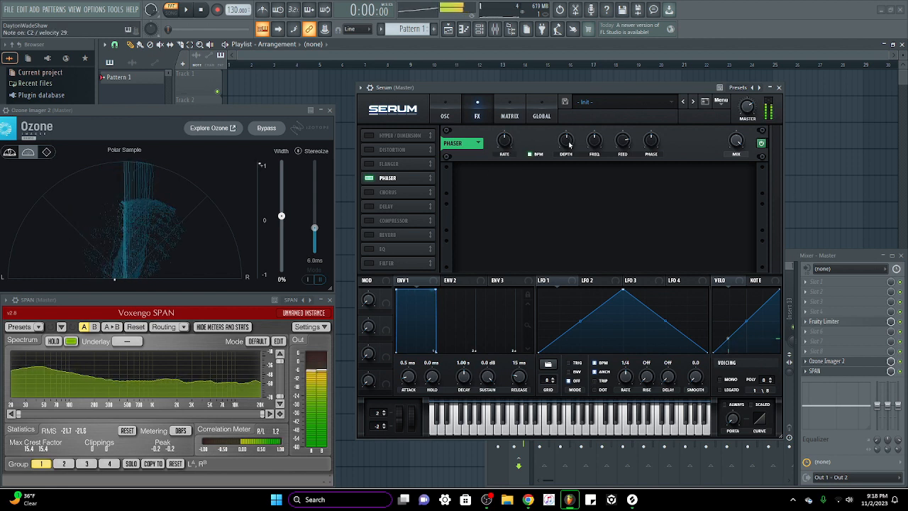
- Audition the phaser by sweeping its depth up and down and its frequency down to 20 Hz
left_click_drag(577, 153, 585, 110)
left_click_drag(585, 105, 565, 162)
left_click_drag(559, 195, 570, 110)
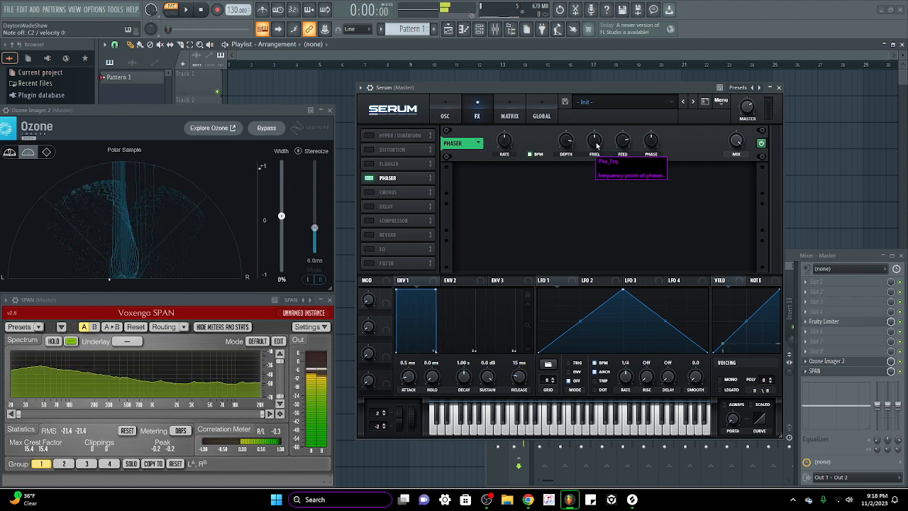
left_click_drag(595, 143, 586, 166)
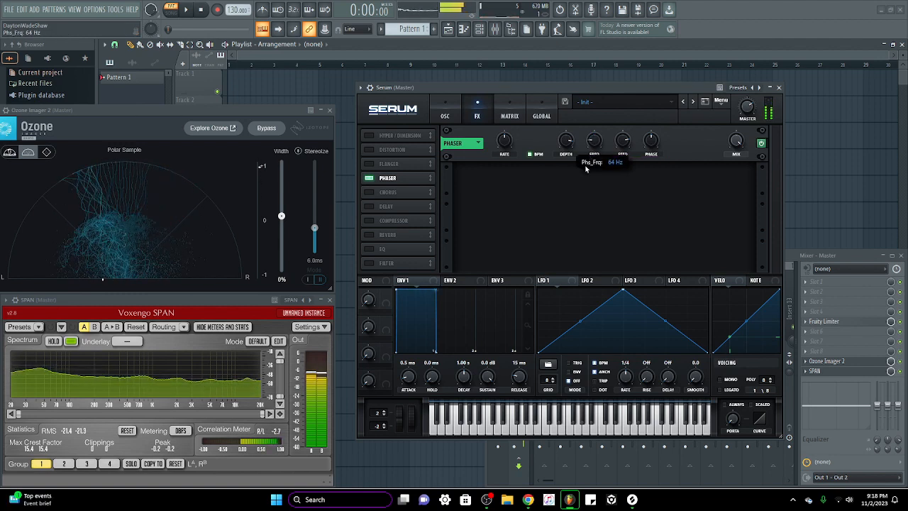
left_click_drag(585, 165, 594, 148)
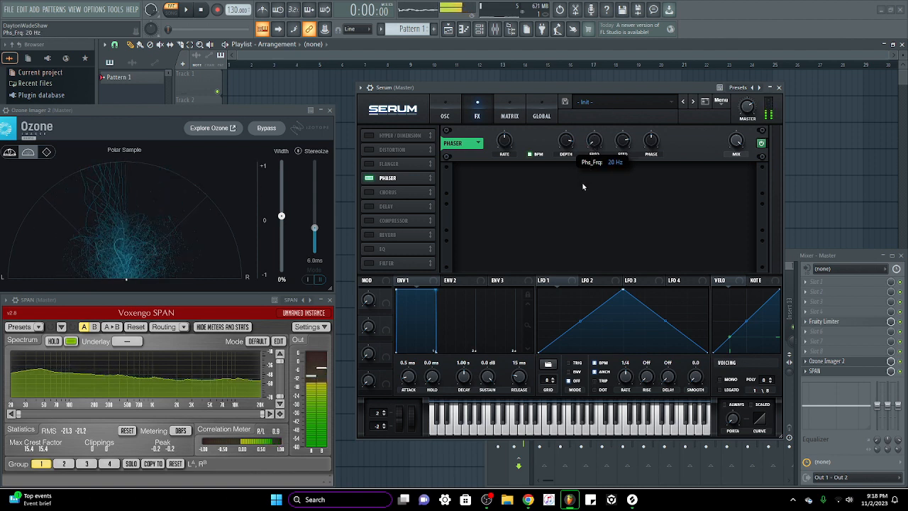
left_click_drag(583, 173, 584, 171)
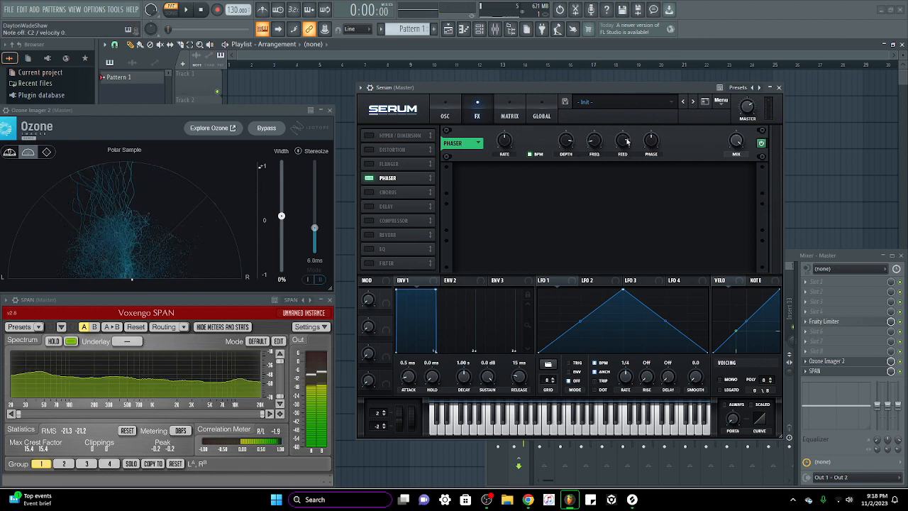
- Audition the phaser's feedback up to 100% and sweep its phase
left_click_drag(625, 141, 617, 203)
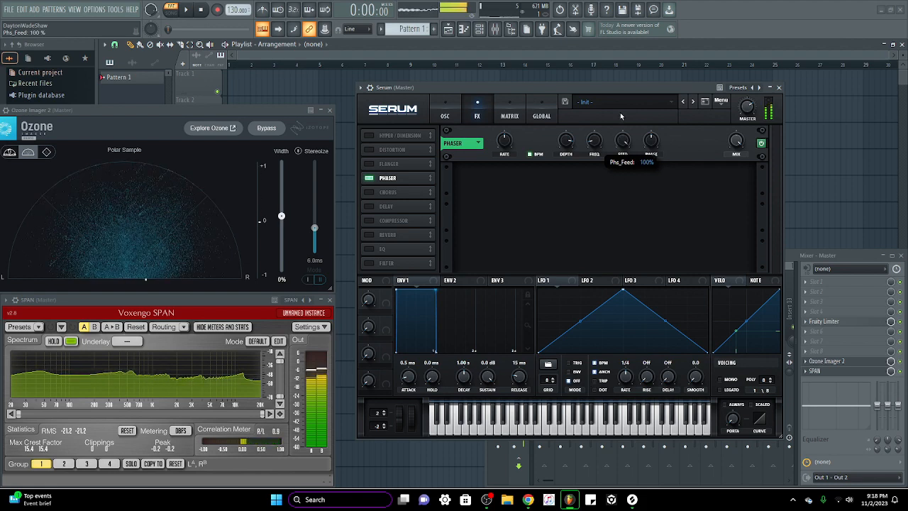
left_click_drag(621, 116, 619, 119)
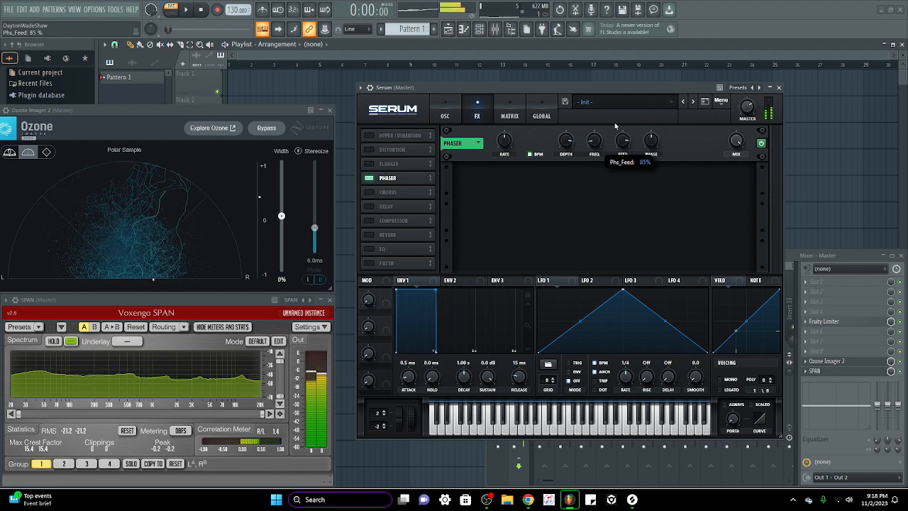
left_click_drag(652, 141, 664, 90)
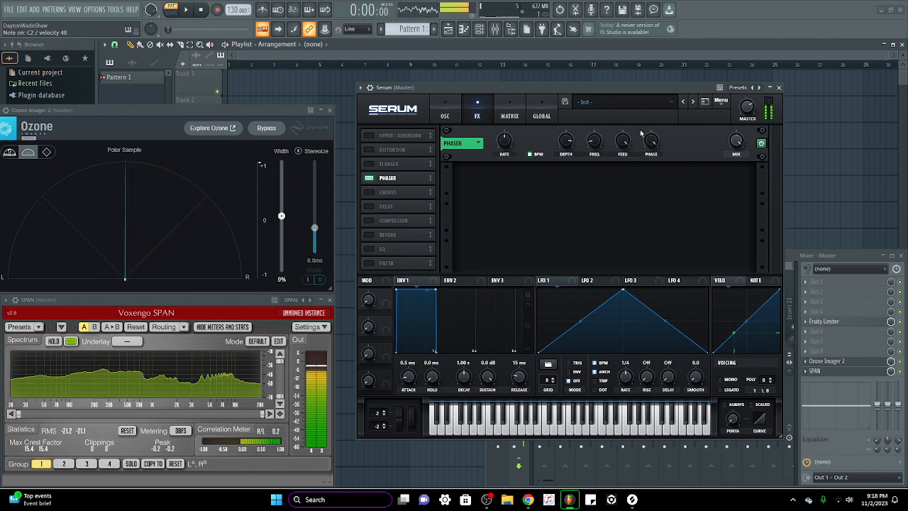
left_click_drag(619, 149, 617, 171)
left_click_drag(646, 143, 622, 140)
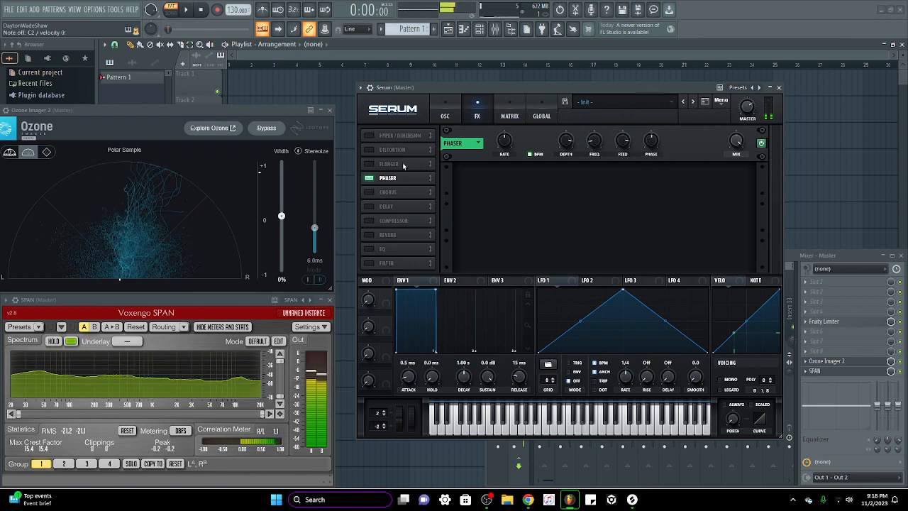
- Switch to the Chorus effect, sync it to BPM and audition its rate and Delay 1
left_click(370, 193)
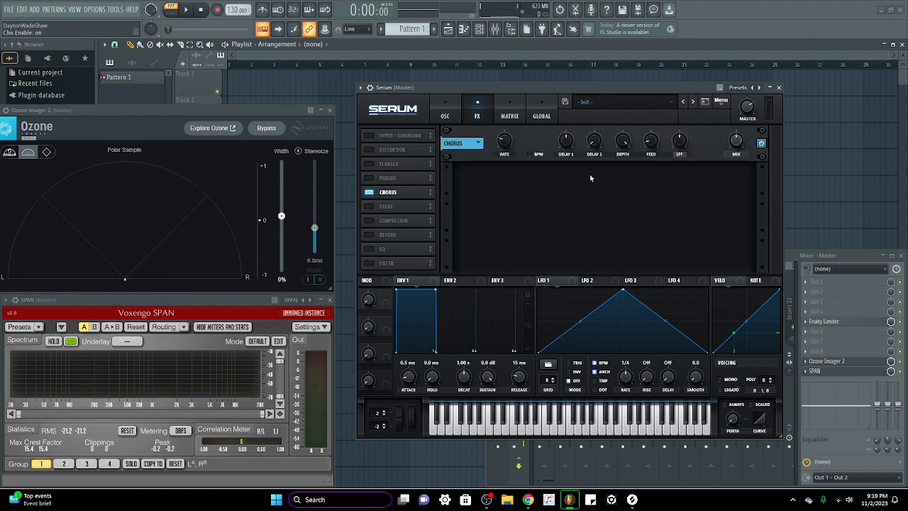
left_click_drag(567, 144, 568, 154)
left_click_drag(508, 147, 516, 131)
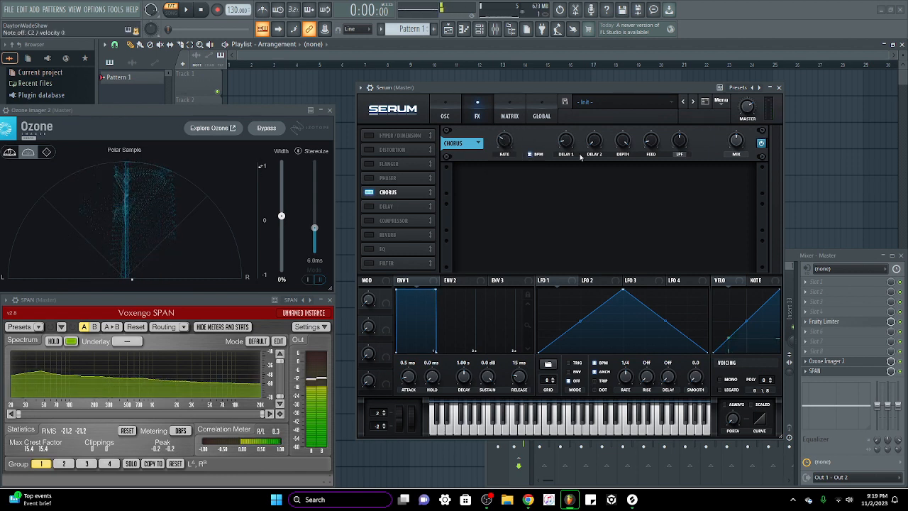
mouse_move(566, 145)
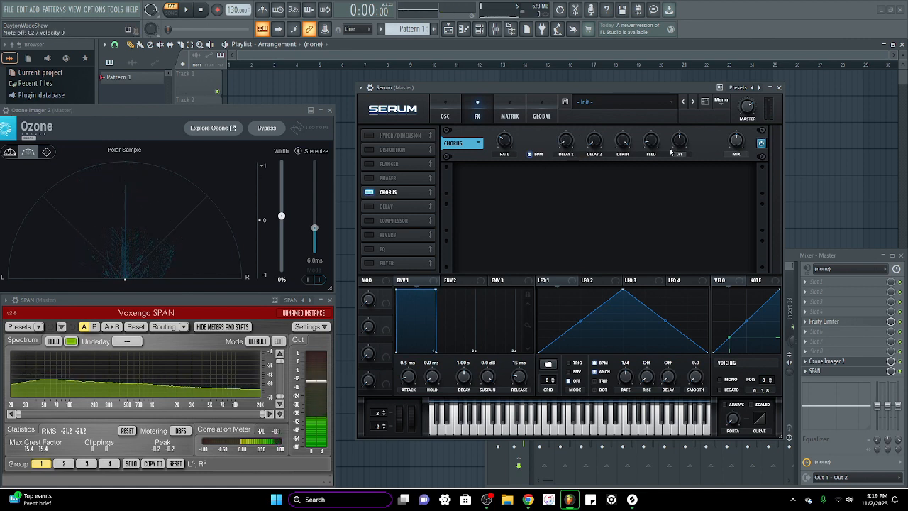
left_click_drag(569, 145, 569, 143)
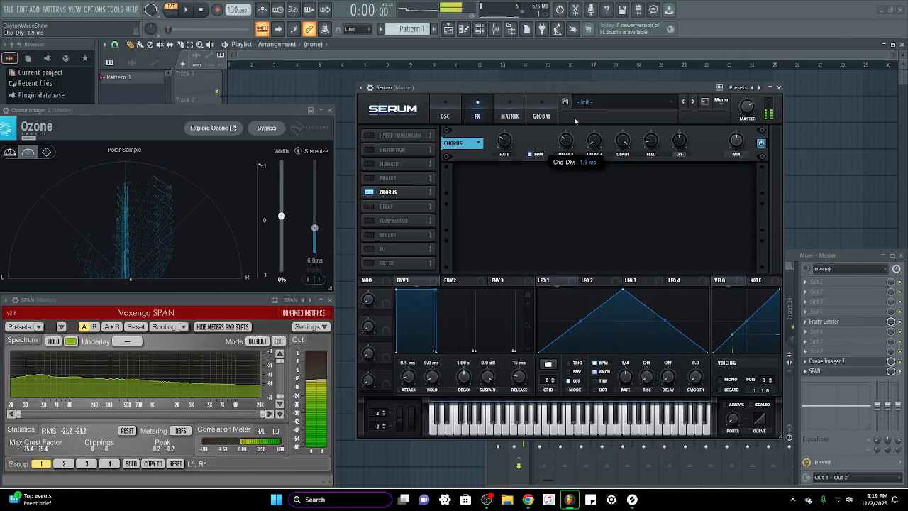
- Raise the chorus's Delay 2 and feedback to about 74%, and bring its low-pass filter to about 218 Hz
left_click_drag(596, 141, 660, 120)
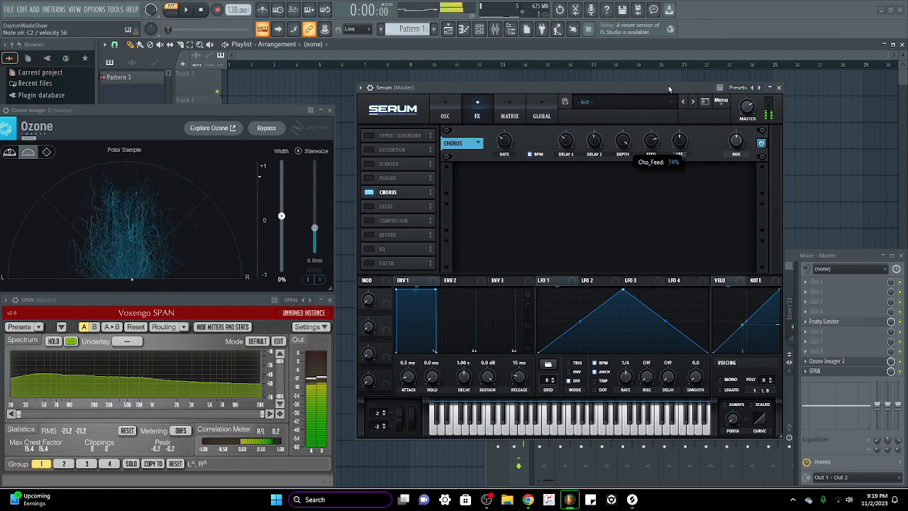
mouse_move(679, 142)
left_mouse_down()
mouse_move(694, 115)
mouse_move(680, 150)
left_mouse_up()
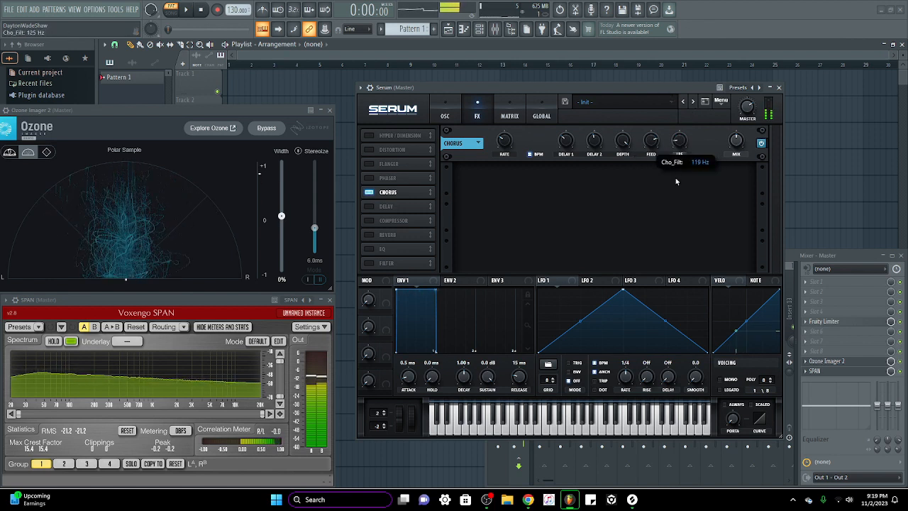
left_click_drag(676, 182, 675, 164)
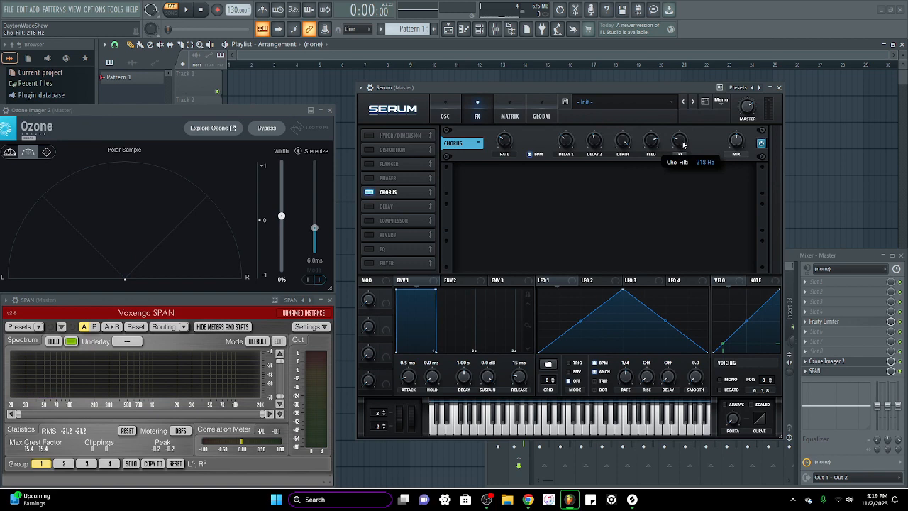
- Audition the chorus's wet/dry mix by raising it and bringing it back down
mouse_move(676, 143)
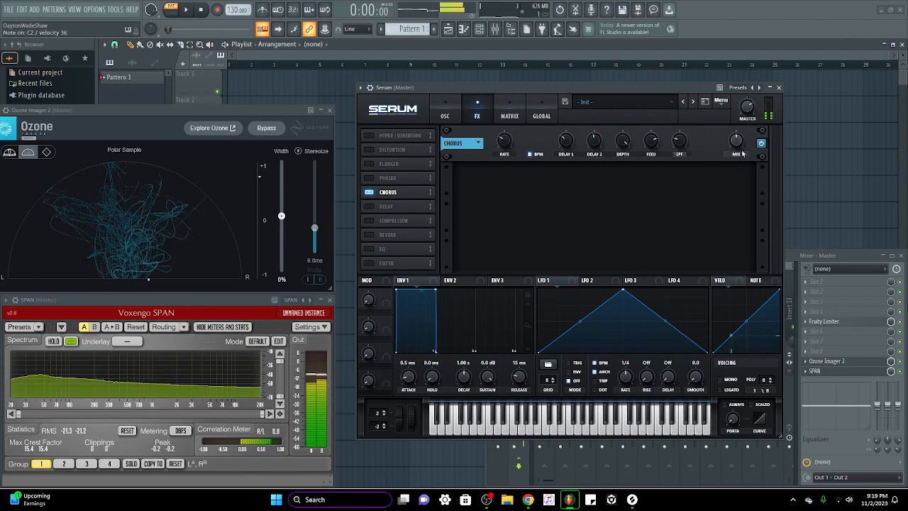
left_click_drag(748, 119, 743, 101)
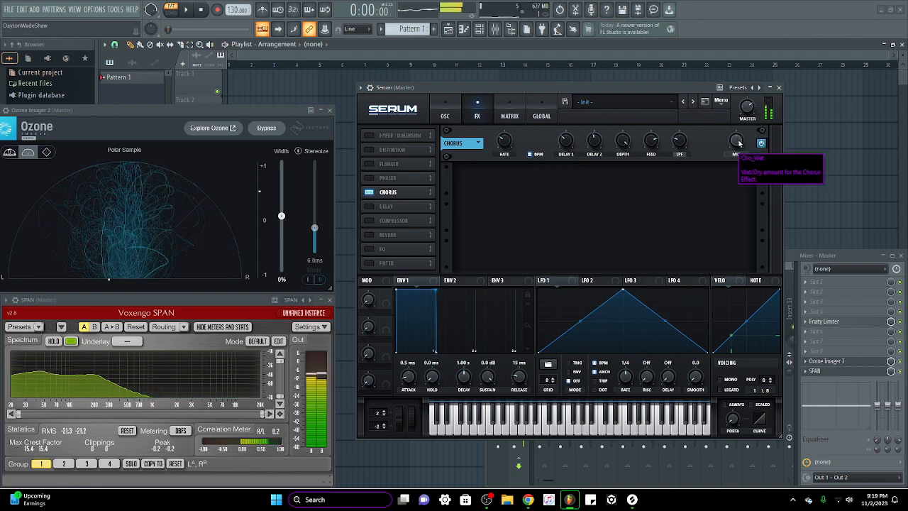
left_click_drag(741, 143, 719, 175)
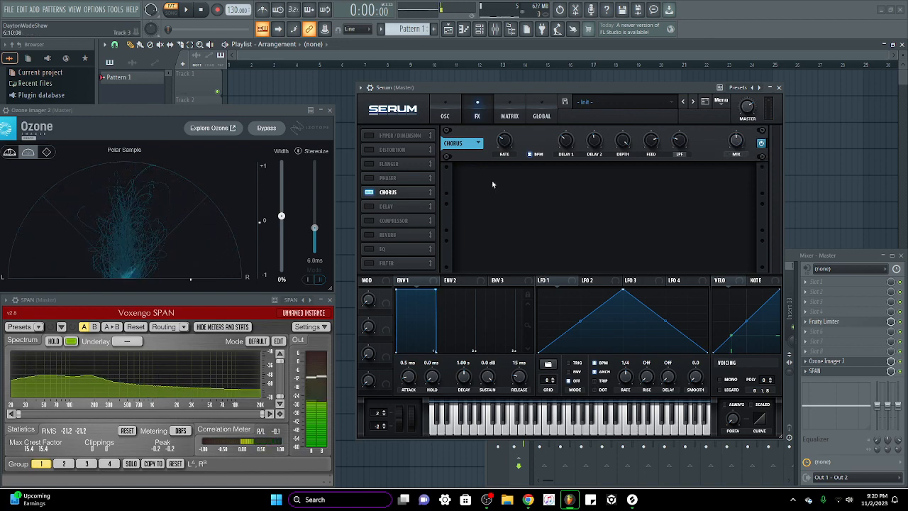
- Turn off the Chorus and enable the Delay effect
left_click(369, 192)
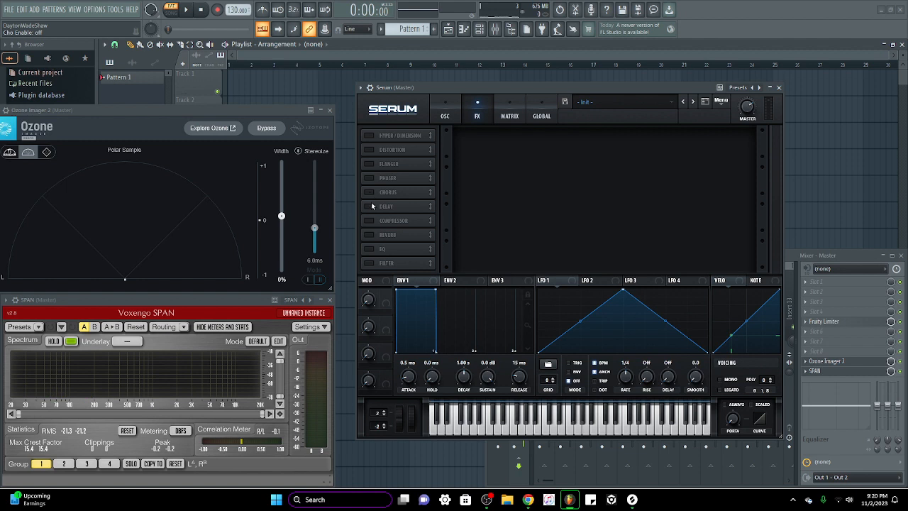
left_click(368, 206)
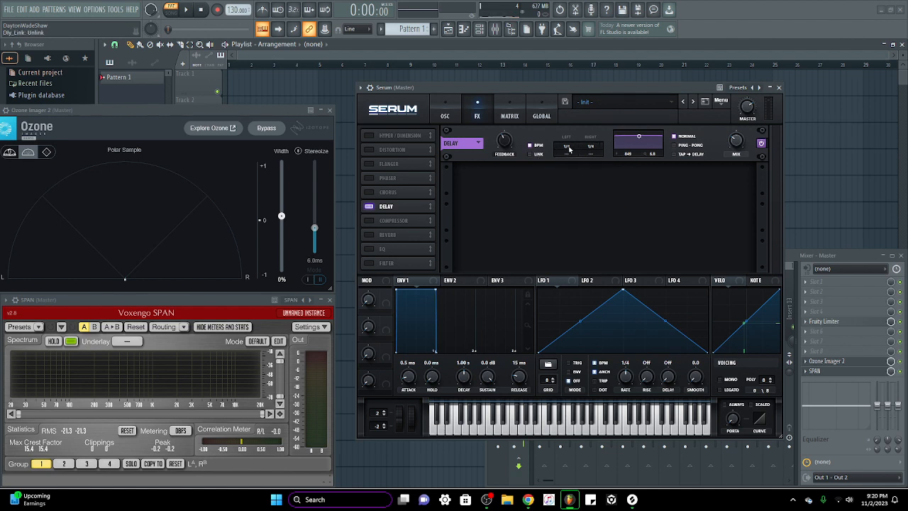
- Audition the delay's left time down to 1/128, link both channels, and set the shared delay time to 1/8
left_click_drag(566, 146, 570, 206)
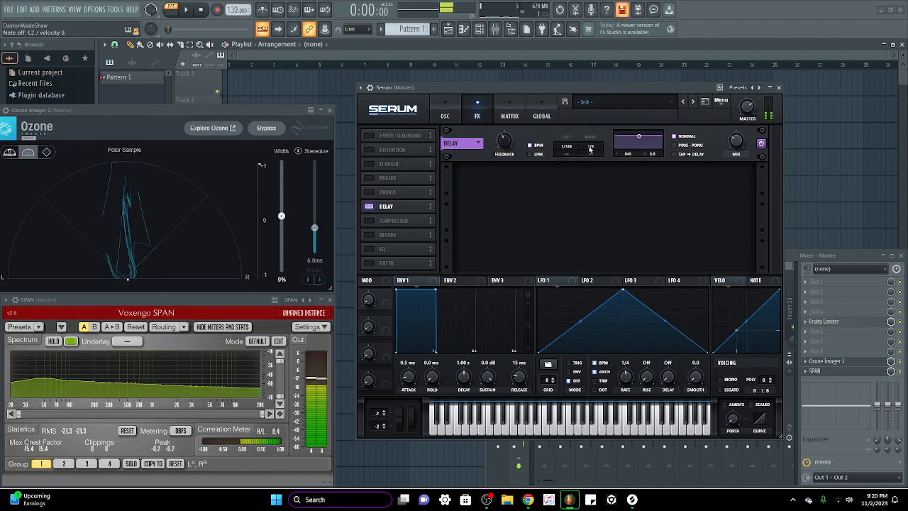
mouse_move(566, 146)
left_mouse_down()
mouse_move(585, 124)
mouse_move(579, 144)
left_mouse_up()
left_click(533, 155)
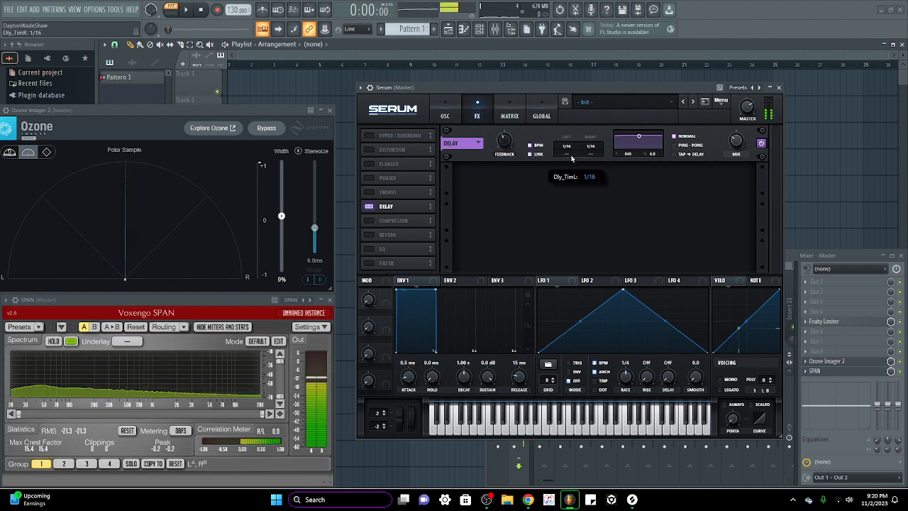
left_click_drag(508, 145, 530, 119)
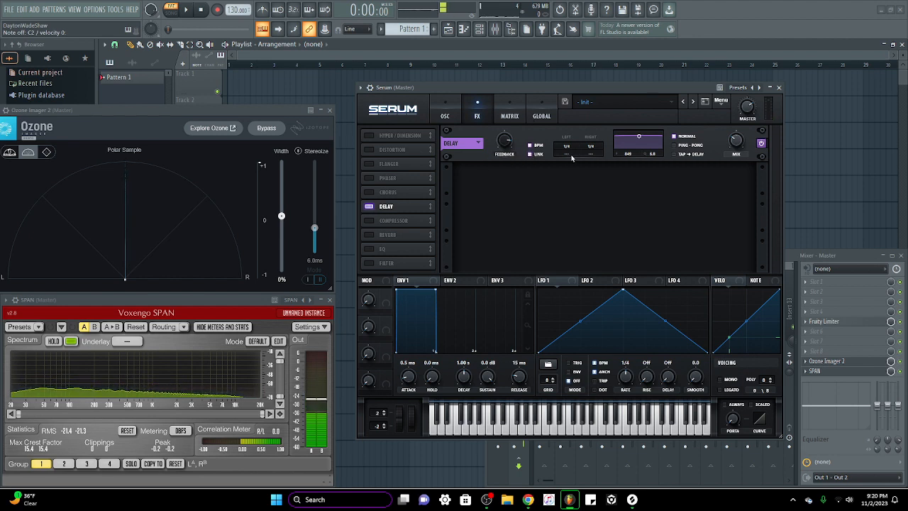
left_click_drag(571, 157, 606, 167)
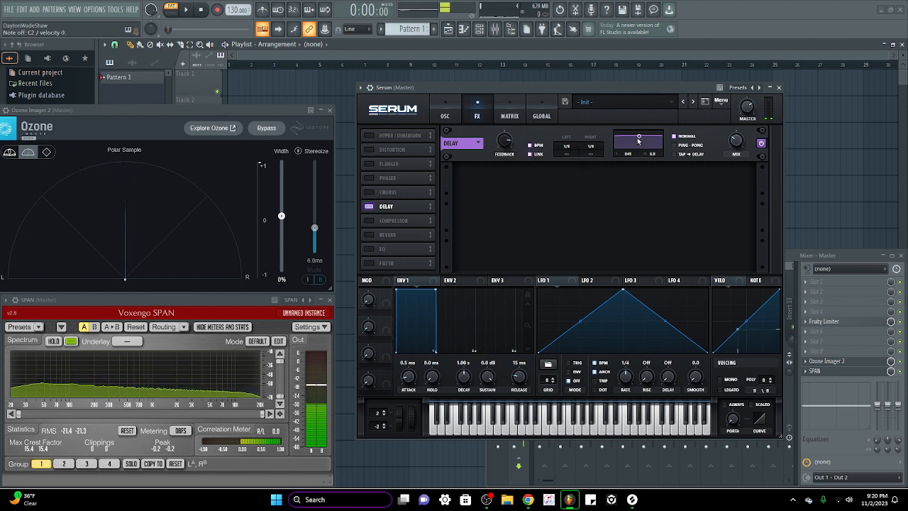
- Sweep the delay's filter from about 40 Hz up to about 12287 Hz, and settle it at about 479 Hz
left_click_drag(637, 138, 615, 179)
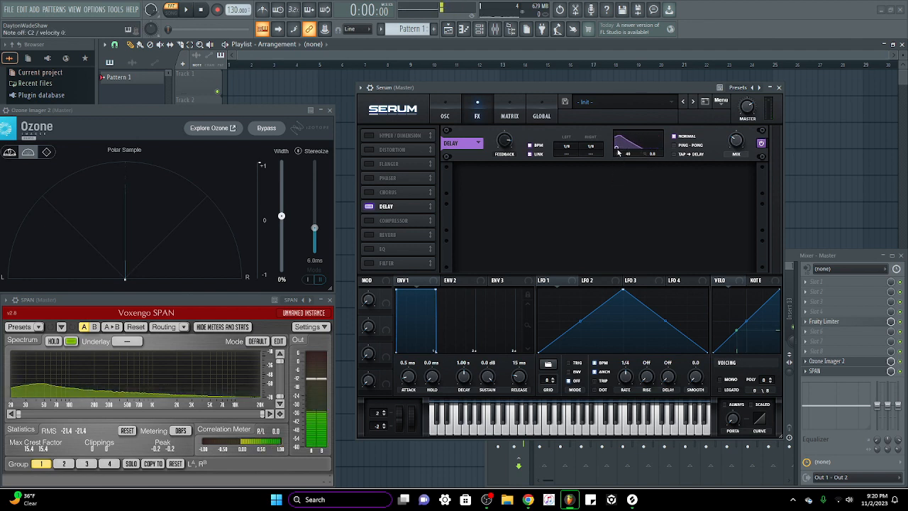
left_click_drag(617, 152, 660, 164)
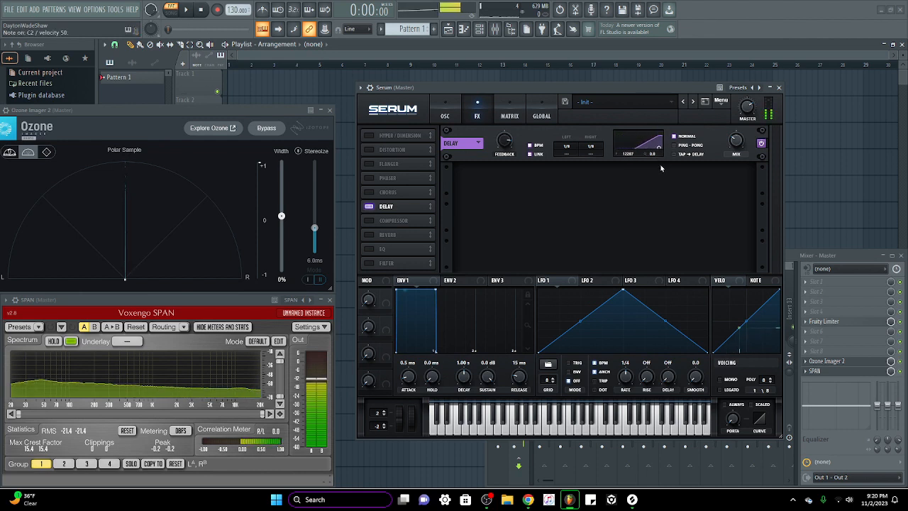
left_click_drag(660, 165, 636, 145)
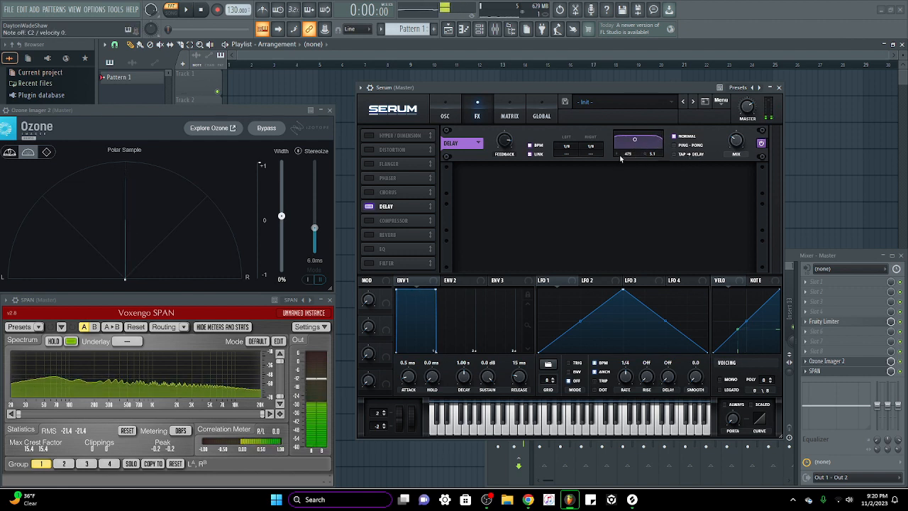
- Audition the delay's Ping-Pong and Tap Delay modes at 1/4, and return to Normal mode with a linked time of 1/8
left_click_drag(574, 151, 567, 146)
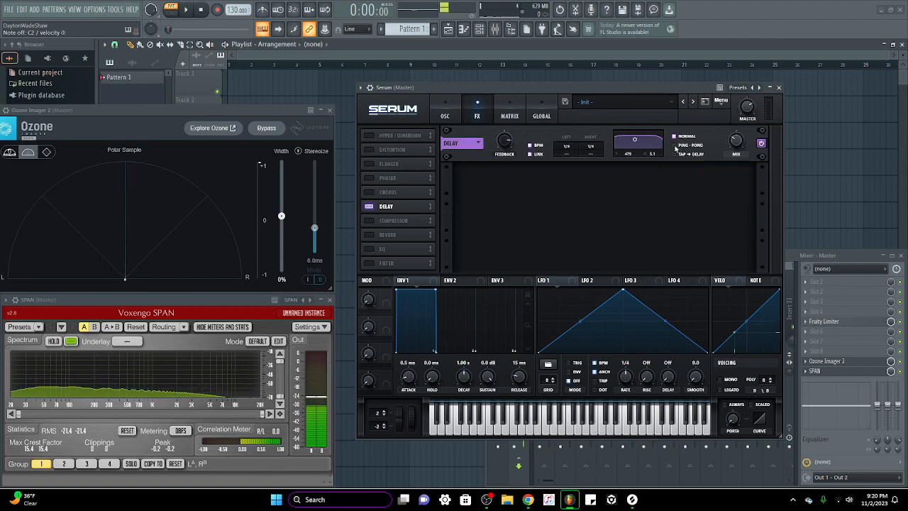
left_click(675, 145)
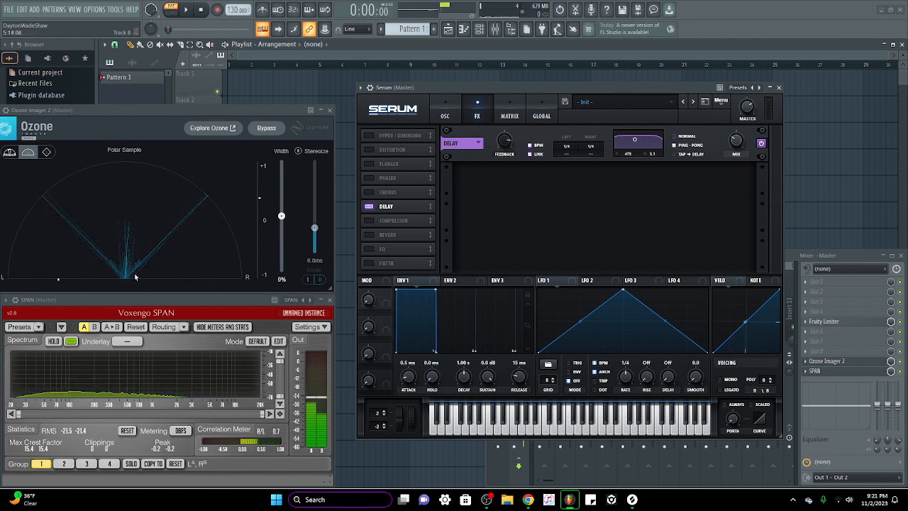
left_click(675, 154)
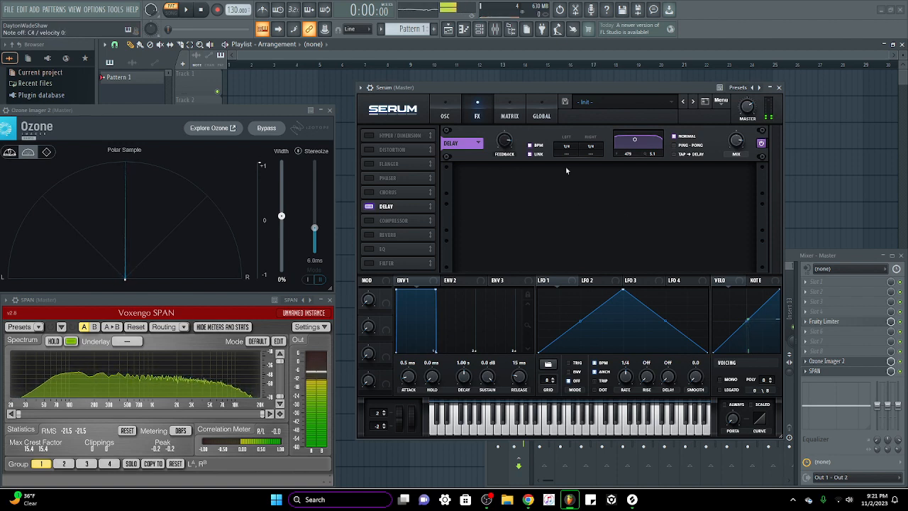
left_click_drag(566, 146, 566, 159)
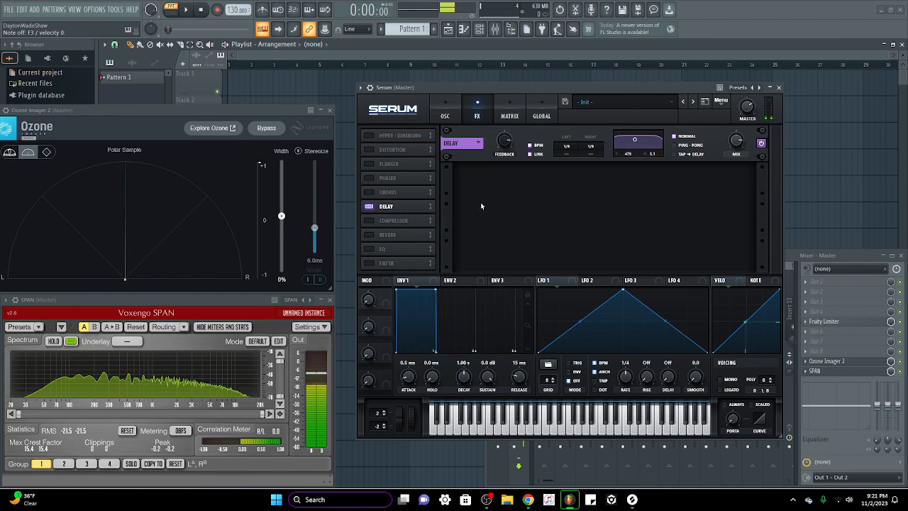
- Swap the Delay for the Compressor and audition its threshold, ratio, attack, release up to about 764 ms, and gain up to about 27.4 dB
left_click(369, 220)
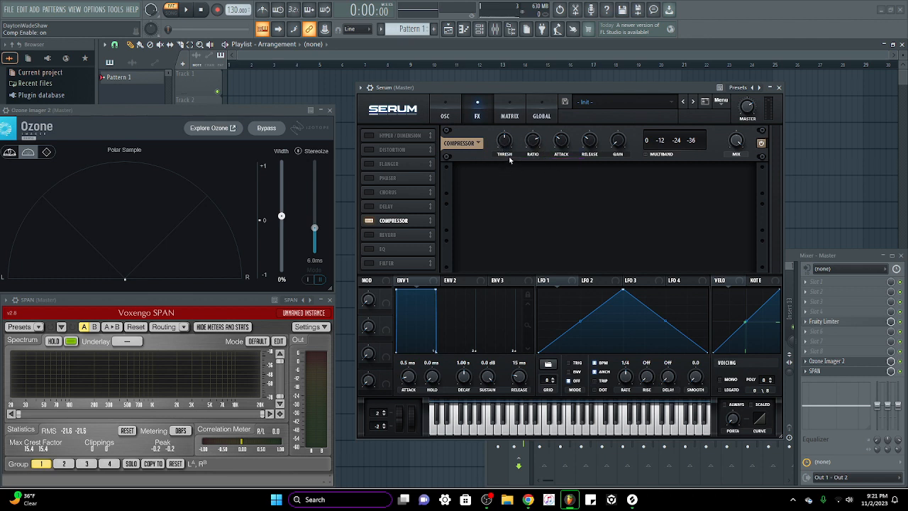
left_click_drag(506, 144, 537, 146)
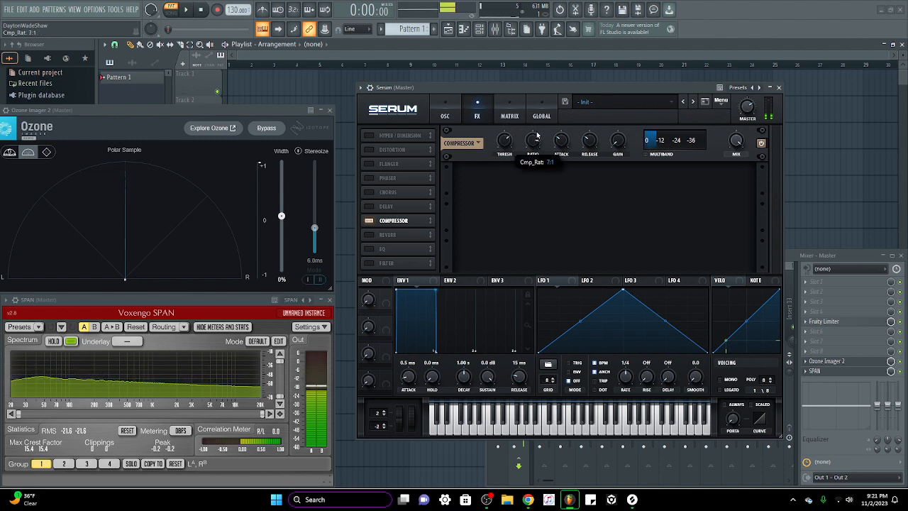
left_click_drag(531, 144, 529, 149)
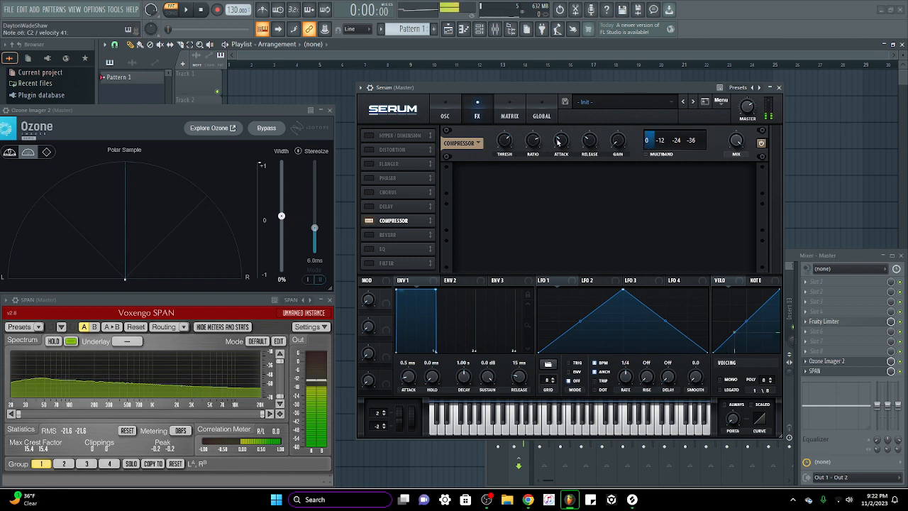
left_click_drag(561, 142, 605, 97)
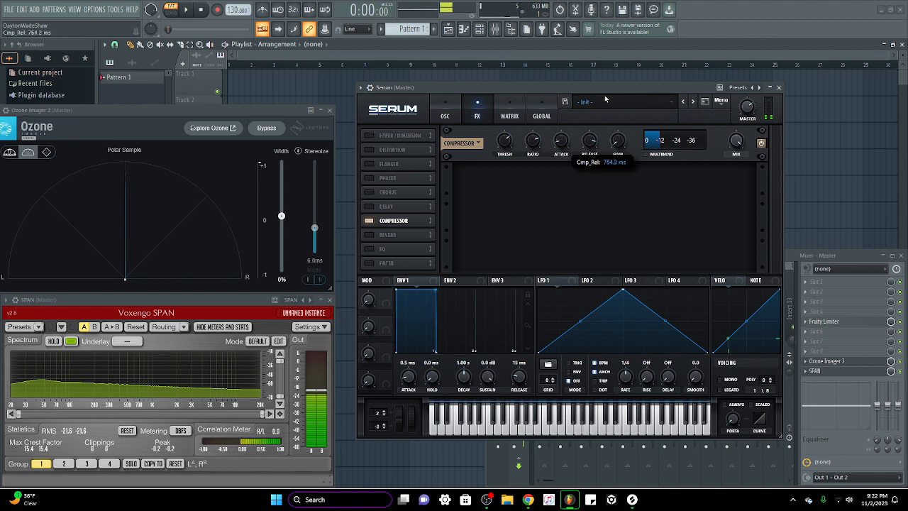
left_click_drag(618, 140, 622, 52)
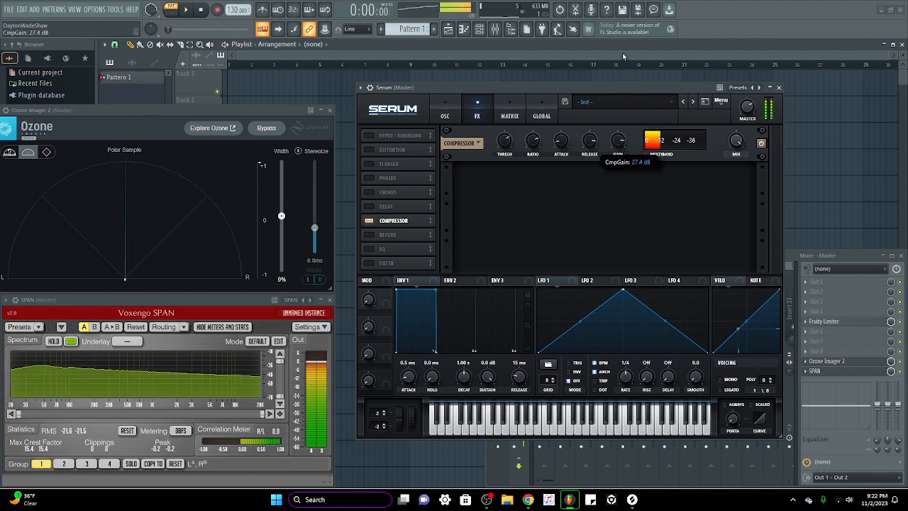
- Enable the compressor's Multiband mode, adjust its band levels, and bring the gain to about 19.8 dB
left_click(645, 156)
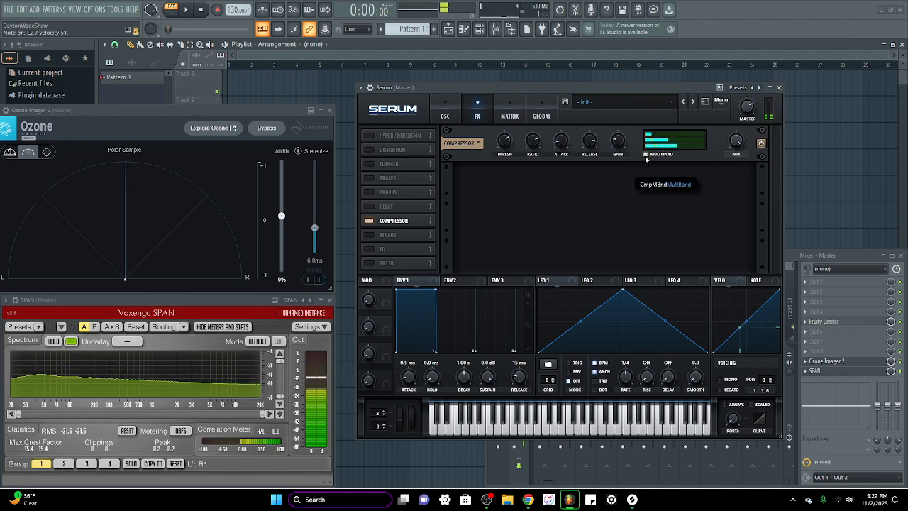
left_click_drag(661, 144, 674, 164)
left_click_drag(617, 141, 624, 123)
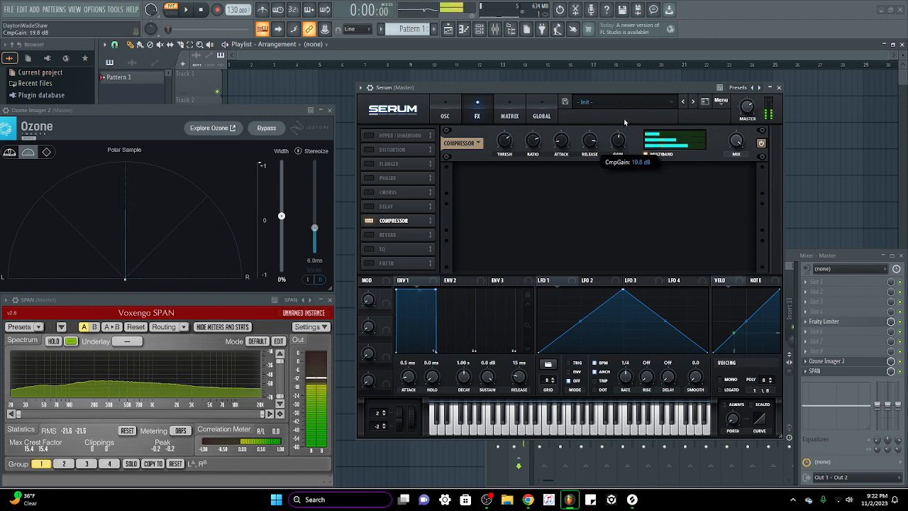
- Audition the multiband compressor's individual bands, taking the mid band up to about 148% and the low band down to about 19%
double_click(660, 144)
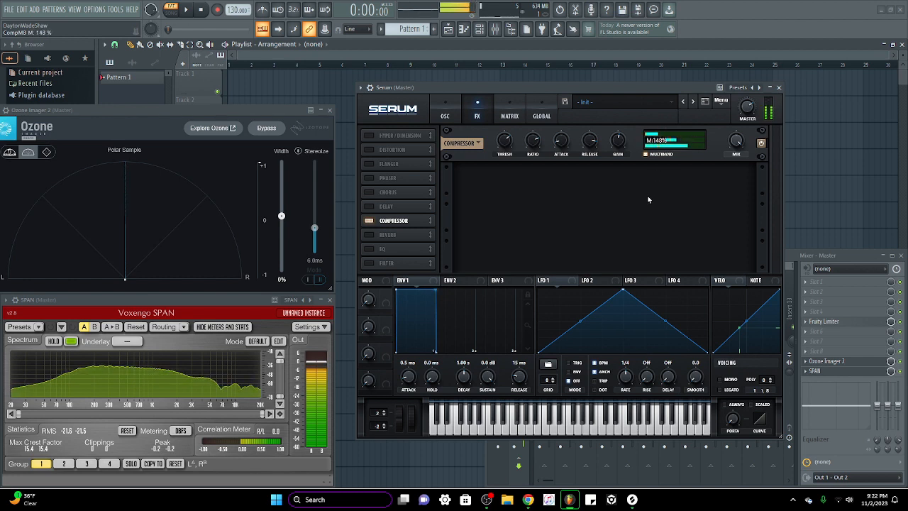
left_click_drag(655, 135, 655, 185)
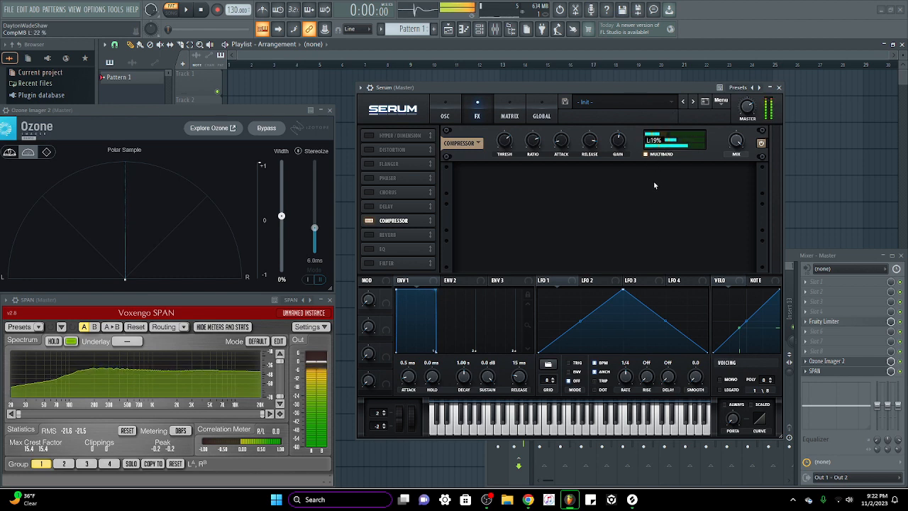
left_click_drag(681, 73, 678, 72)
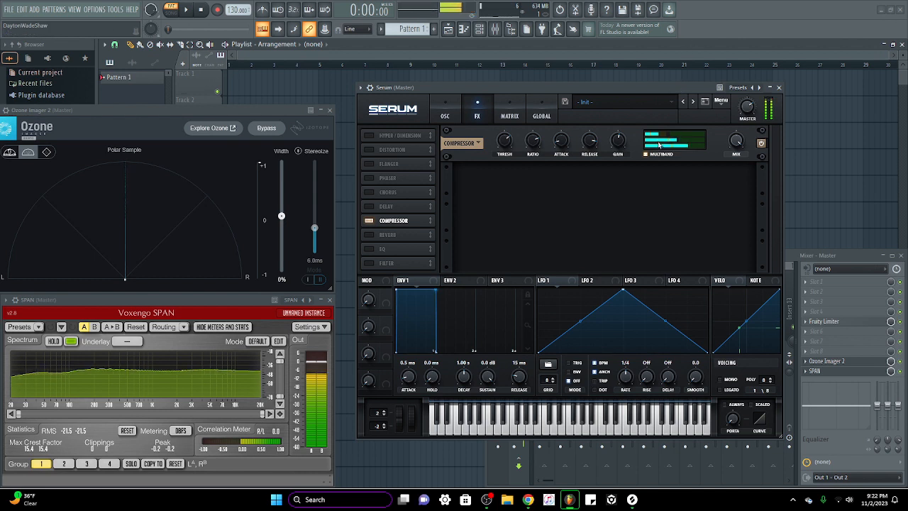
left_click_drag(661, 140, 656, 192)
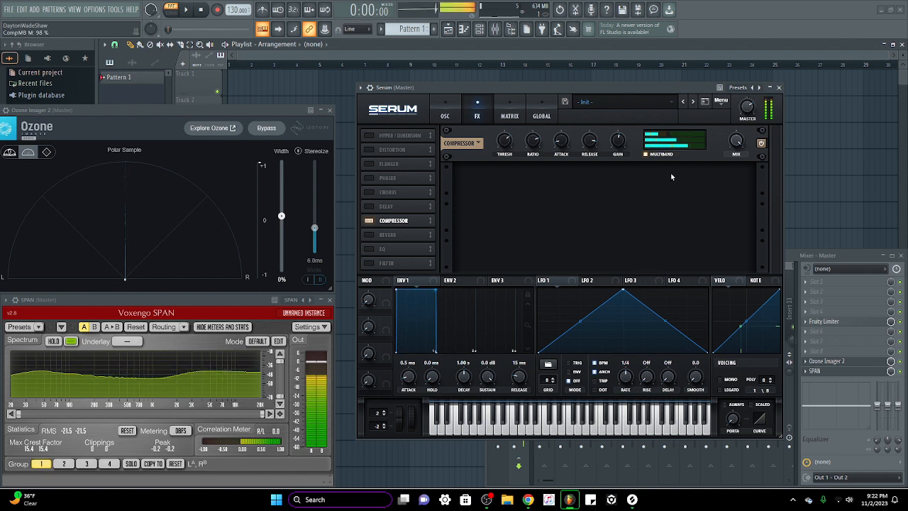
left_click_drag(660, 139, 663, 109)
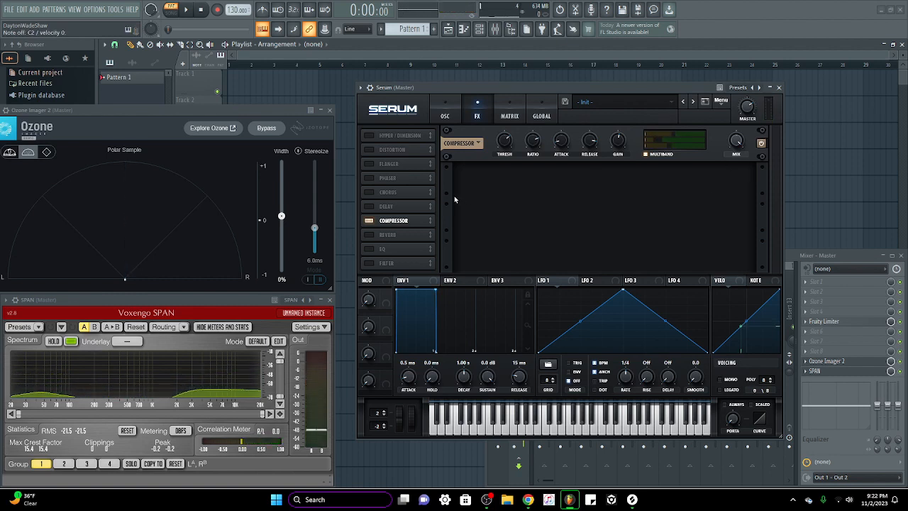
- Swap the Compressor for the Reverb in Hall mode, audition its size and decay, and raise its wet/dry mix
left_click(381, 221)
left_click(376, 235)
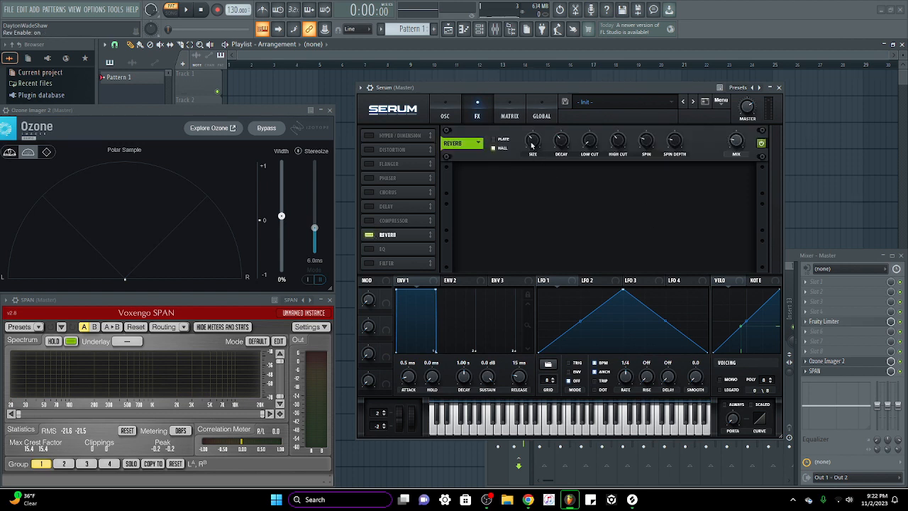
left_click_drag(531, 146, 568, 122)
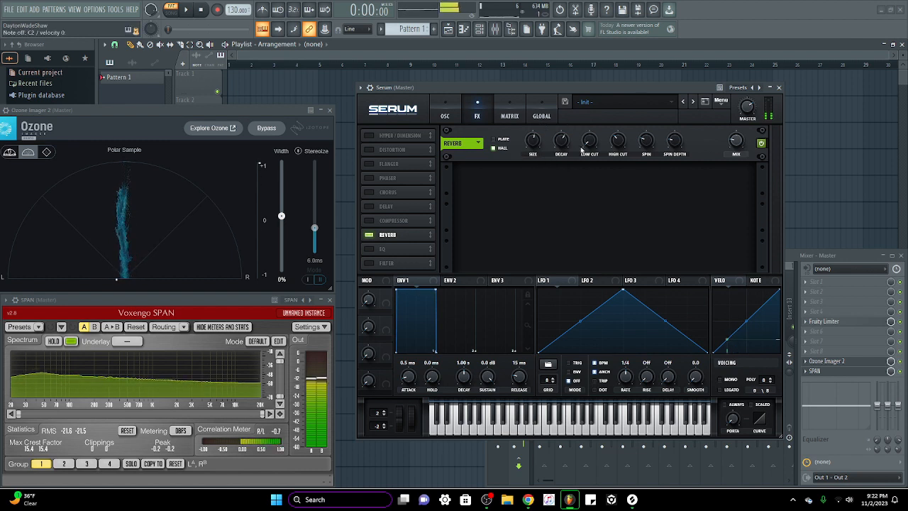
left_click_drag(735, 140, 746, 112)
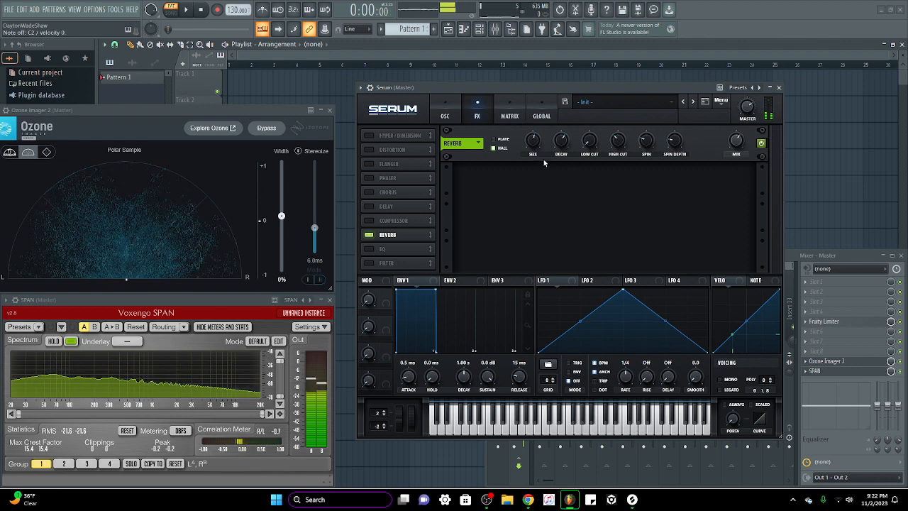
mouse_move(531, 141)
left_mouse_down()
mouse_move(527, 163)
mouse_move(537, 142)
left_mouse_up()
- Audition the hall reverb's low cut and its high cut up to about 85%, bringing the high cut back down
left_click(593, 147)
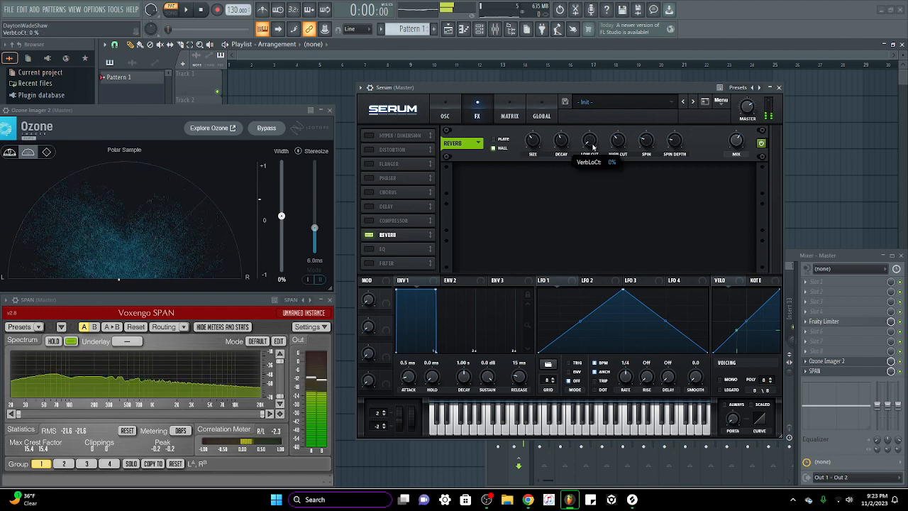
mouse_move(597, 119)
left_mouse_down()
mouse_move(596, 140)
mouse_move(602, 116)
mouse_move(598, 130)
left_mouse_up()
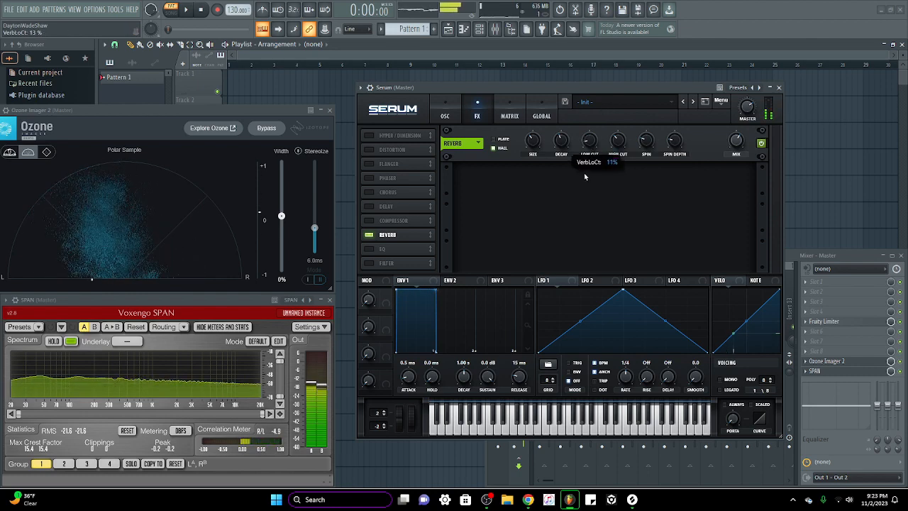
left_click_drag(585, 176, 585, 178)
left_click_drag(619, 145, 624, 123)
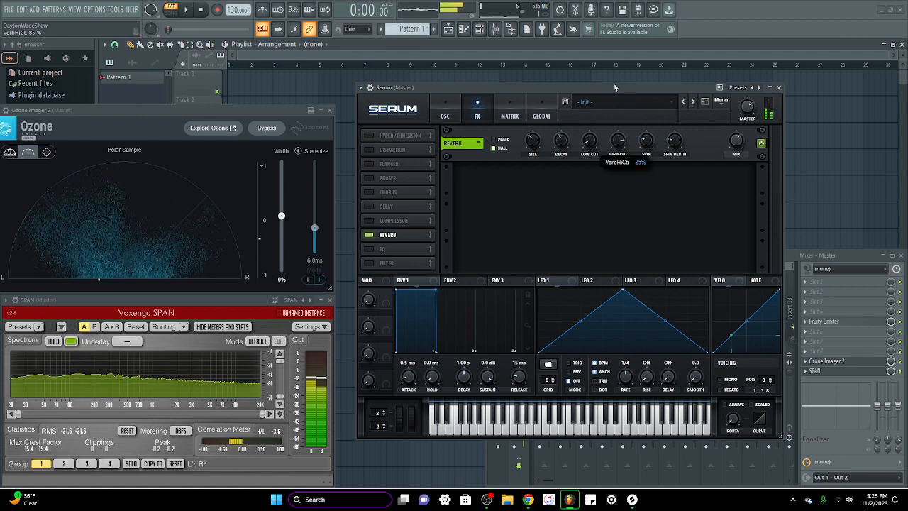
left_click_drag(615, 83, 596, 158)
- Audition the hall reverb's spin and spin depth, try the low cut at about 39%, and raise the high cut
left_click_drag(651, 146, 646, 115)
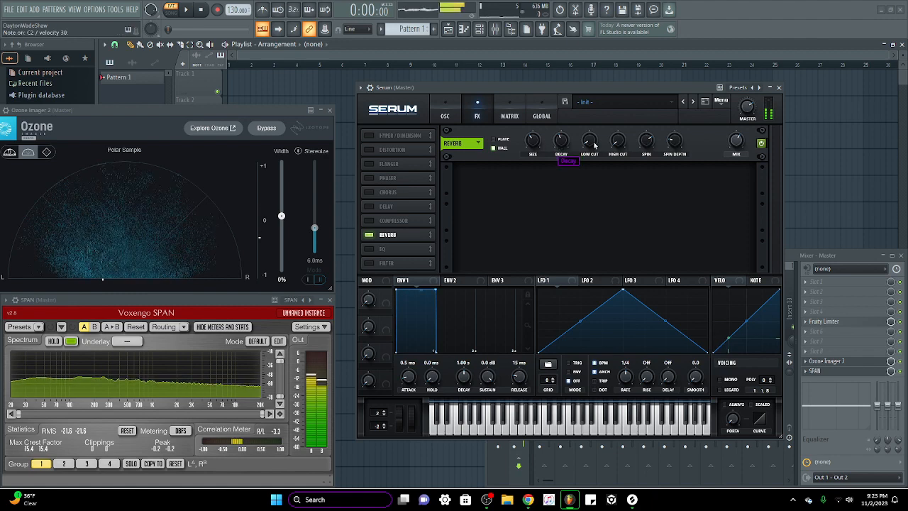
left_click_drag(672, 148, 697, 106)
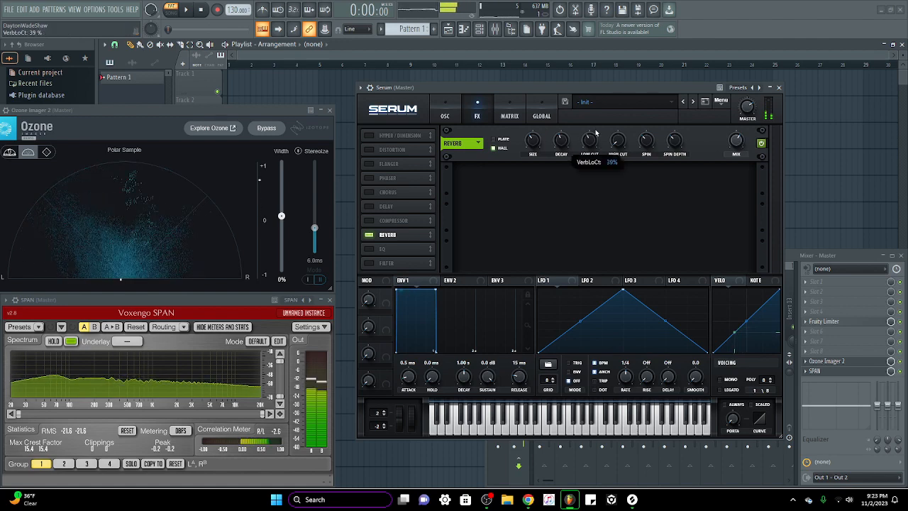
left_click_drag(621, 144, 647, 138)
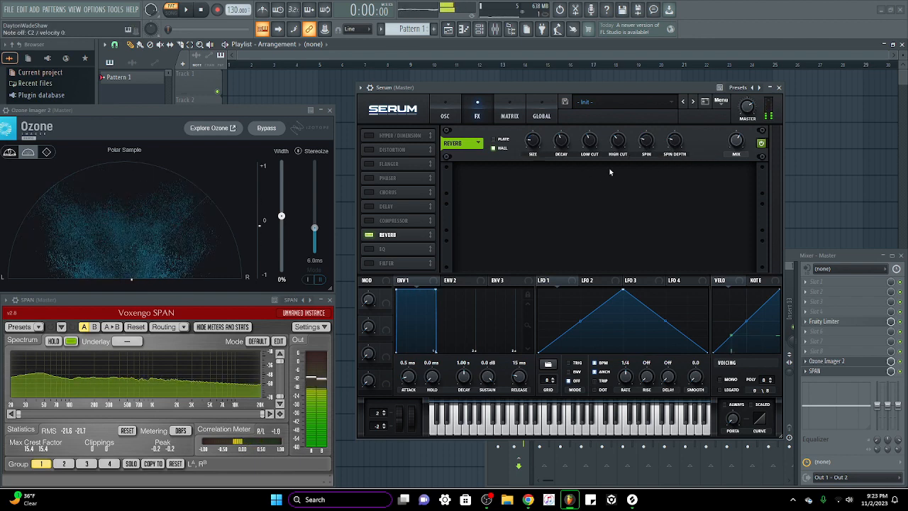
- Switch the reverb from Hall to Plate and audition its pre-delay
left_click(499, 148)
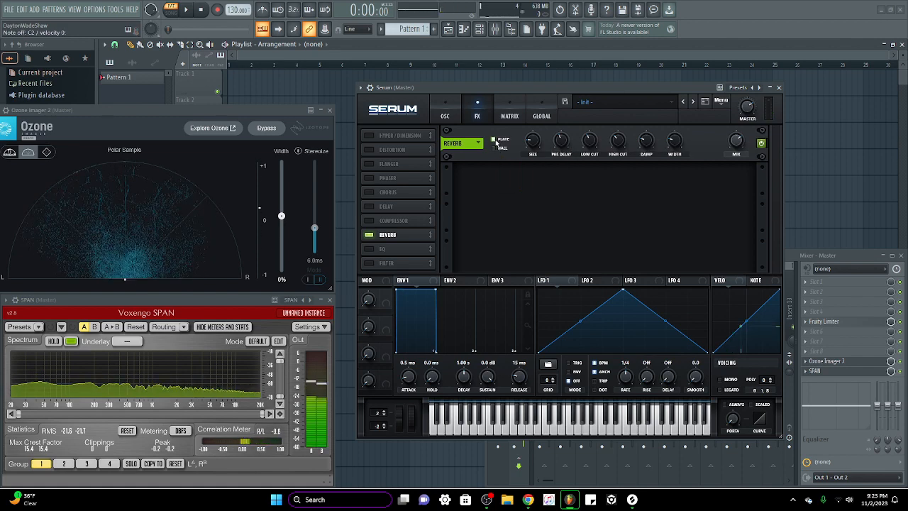
left_click_drag(562, 145, 563, 140)
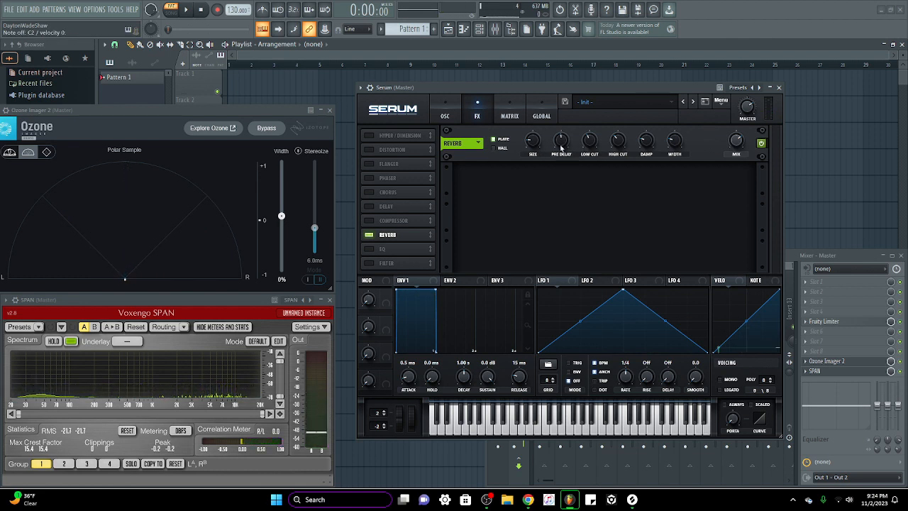
left_click_drag(561, 146, 560, 151)
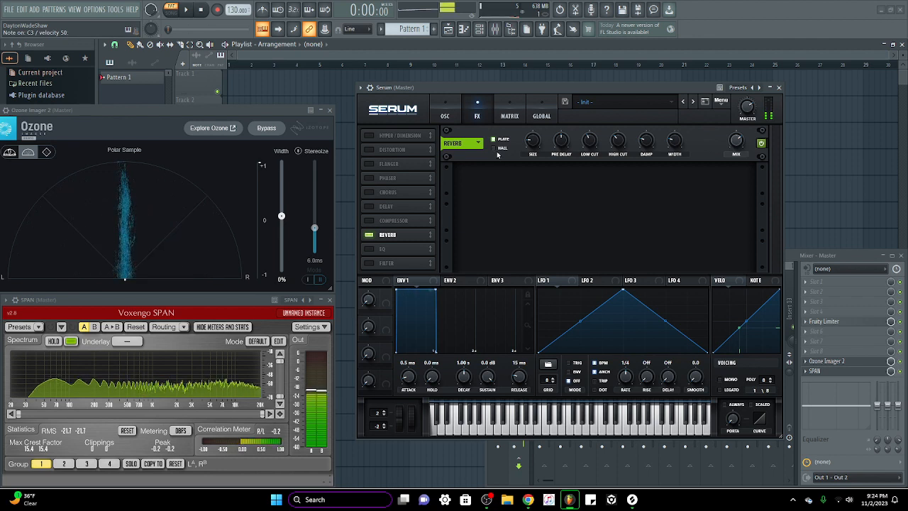
- Compare the reverb's Hall and Plate modes, finishing on Hall
left_click(494, 149)
left_click(494, 139)
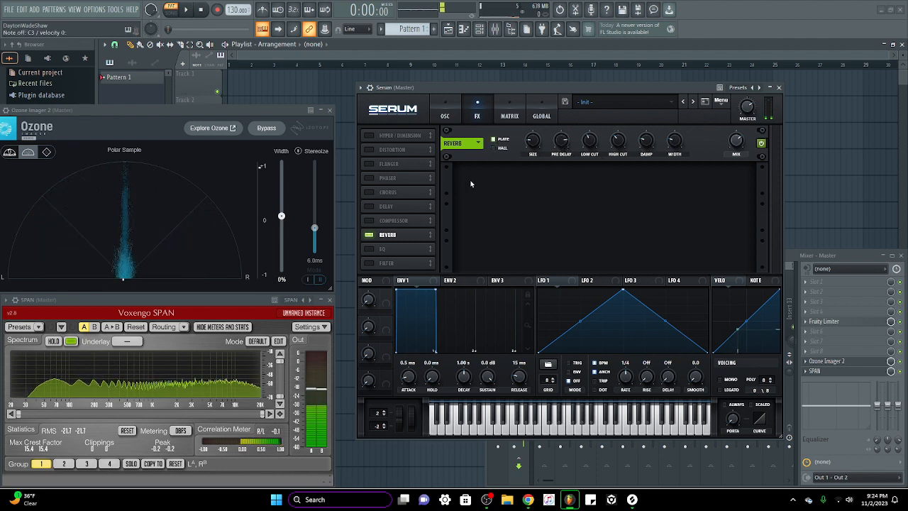
mouse_move(565, 142)
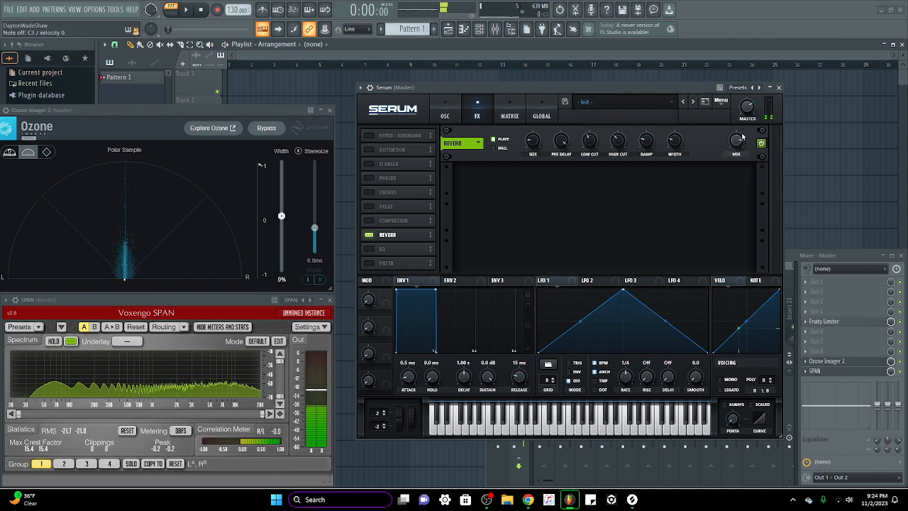
left_click(496, 147)
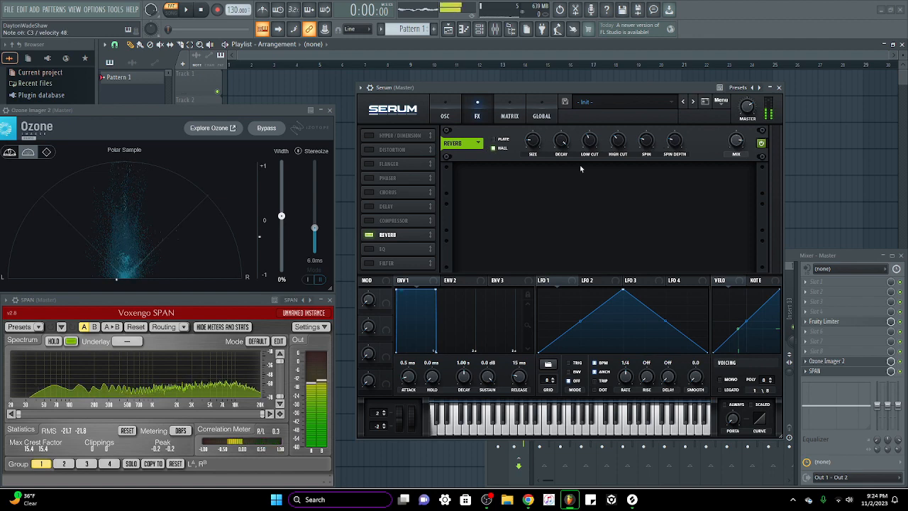
- Swap the Reverb for the EQ and set its low band to the low-cut shape
left_click(368, 234)
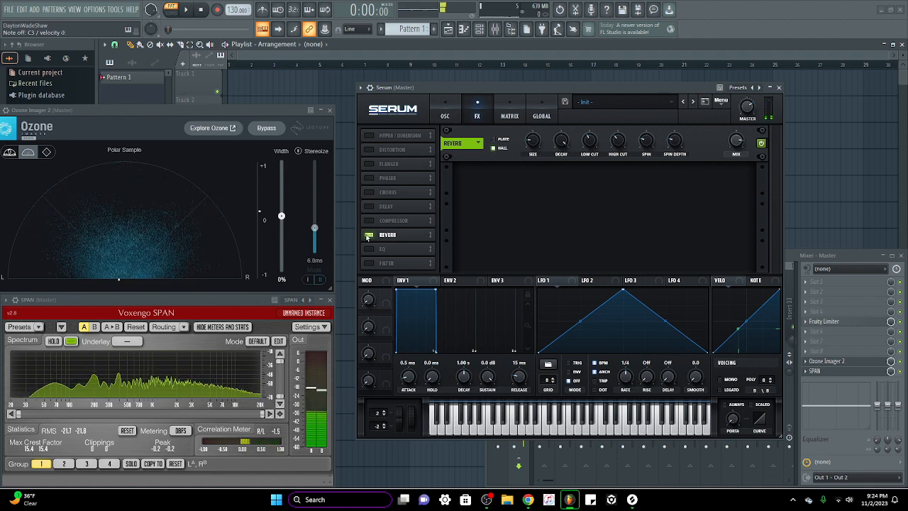
left_click(369, 249)
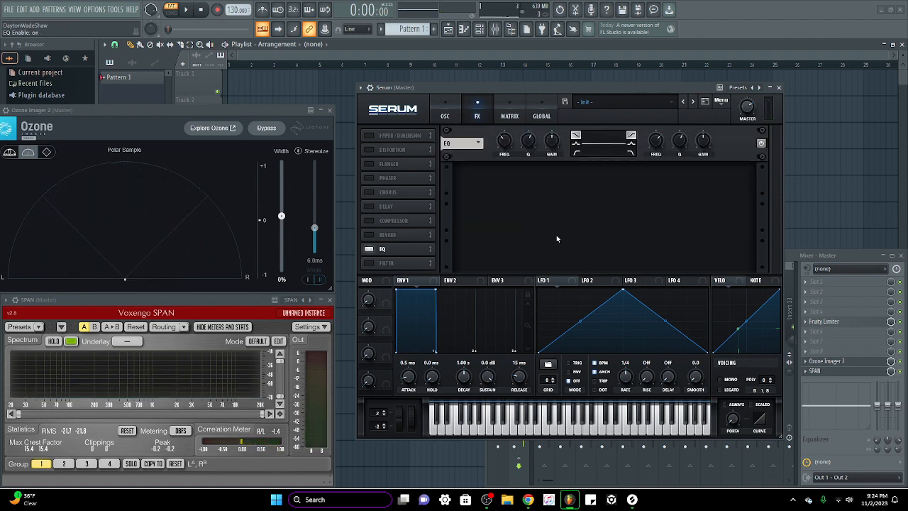
left_click(575, 151)
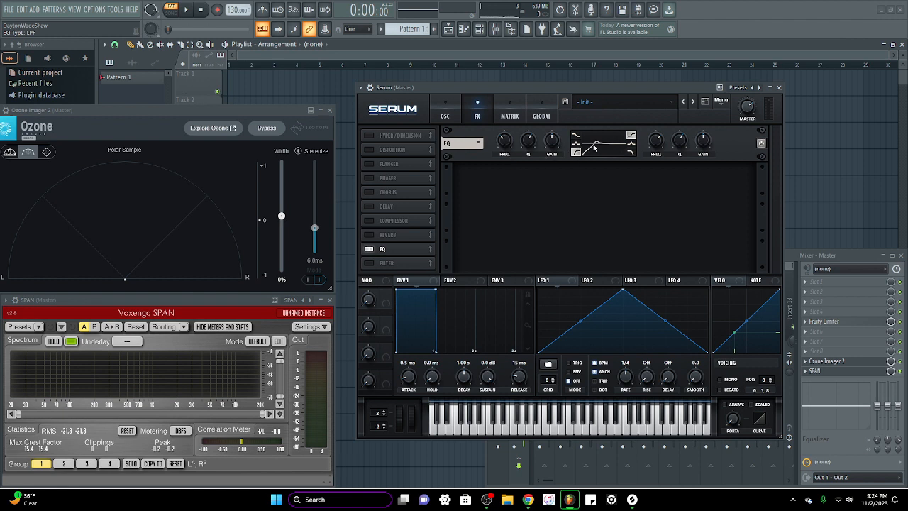
- Audition the EQ's low-cut band by raising its frequency from 170 Hz and trying its gain
mouse_move(509, 145)
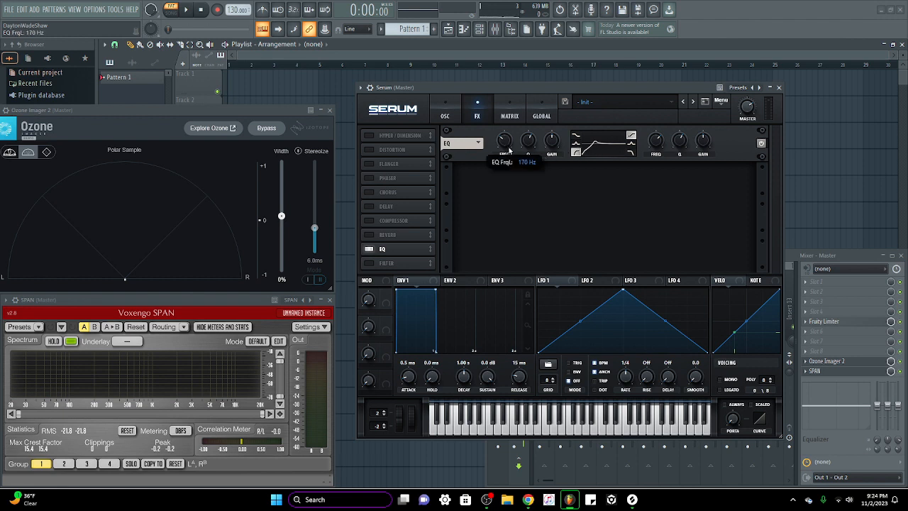
left_click_drag(509, 150, 538, 112)
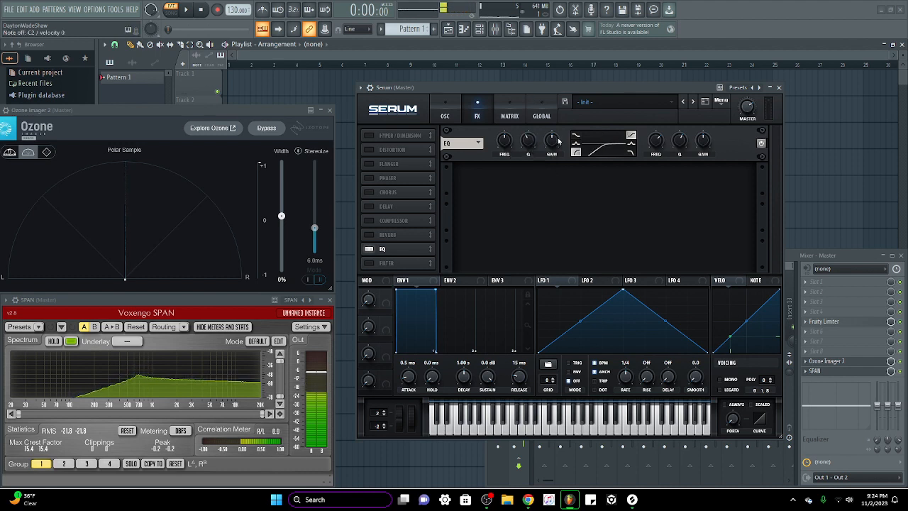
mouse_move(552, 140)
left_mouse_down()
mouse_move(554, 131)
mouse_move(549, 158)
mouse_move(546, 147)
left_mouse_up()
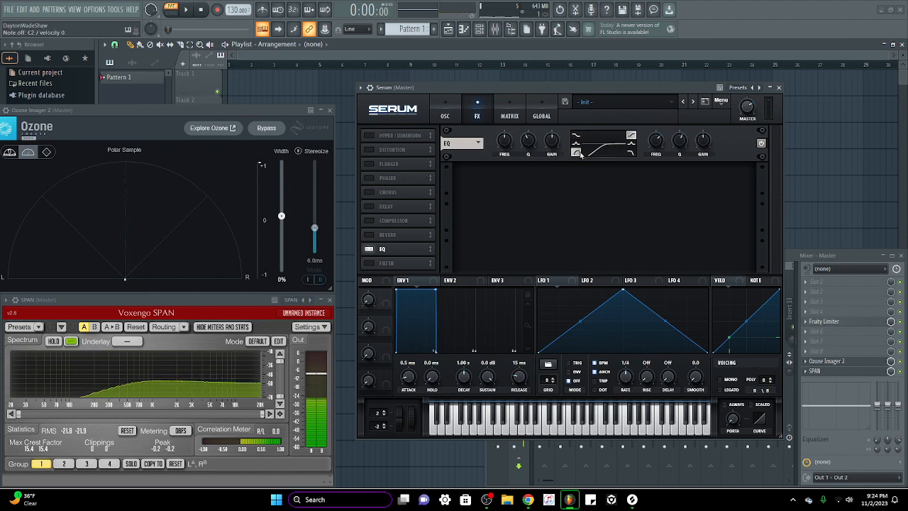
- Audition the EQ's low band as a low shelf and as a peak, adjusting its gain and sweeping its frequency
left_click(575, 136)
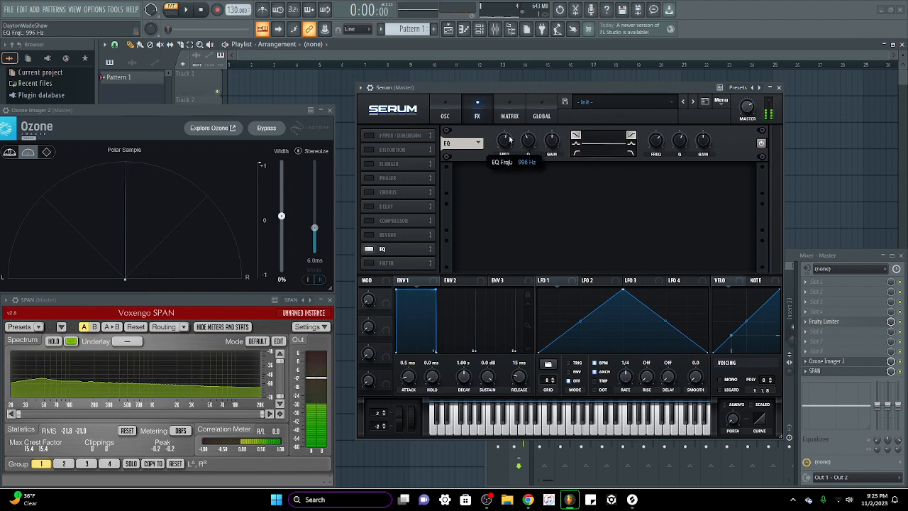
left_click_drag(553, 139, 561, 117)
left_click_drag(504, 140, 506, 169)
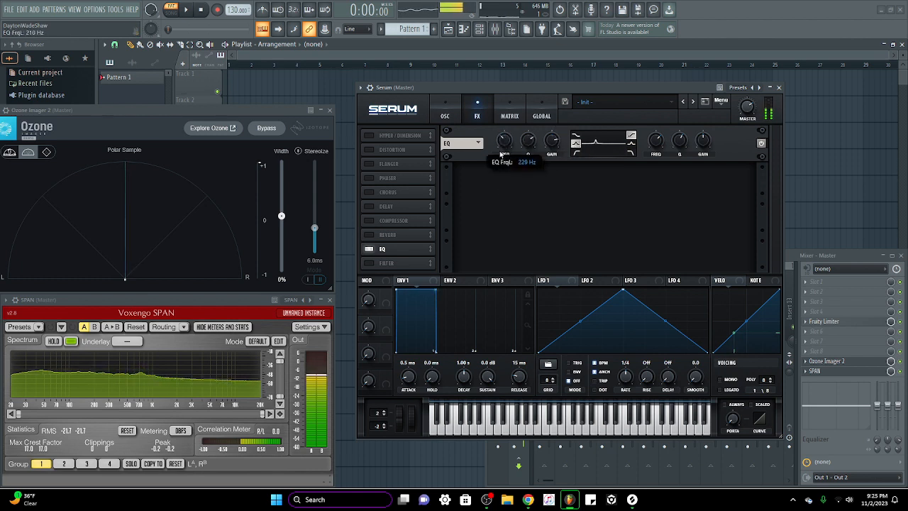
- Reset the EQ low band's frequency, Q and gain to their defaults
right_click(506, 141)
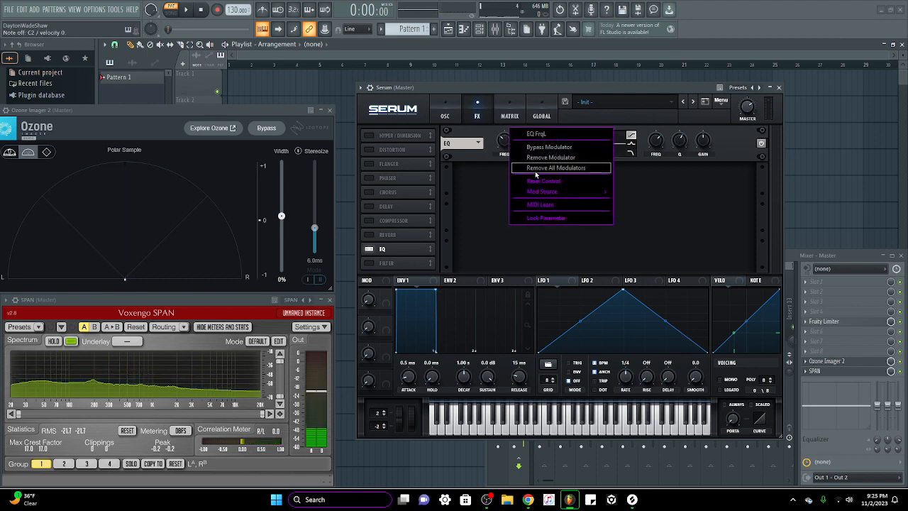
left_click(535, 182)
right_click(526, 142)
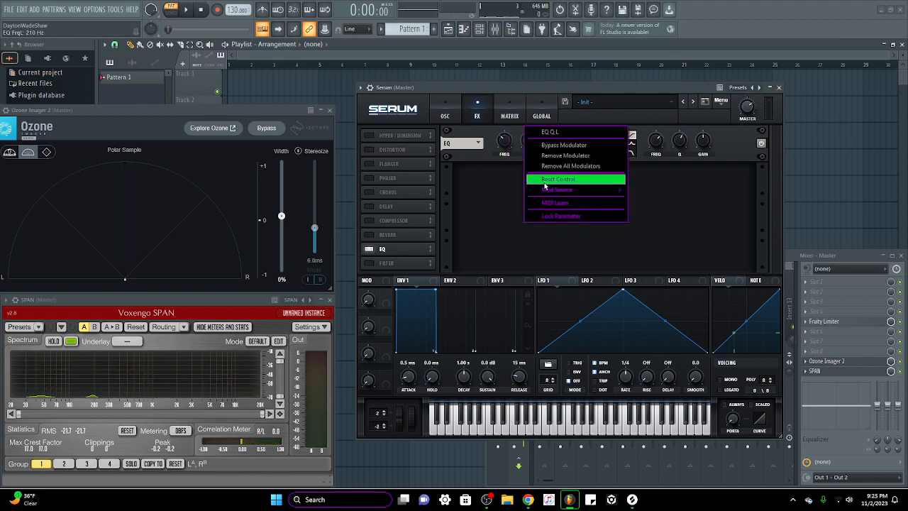
left_click(544, 181)
right_click(549, 141)
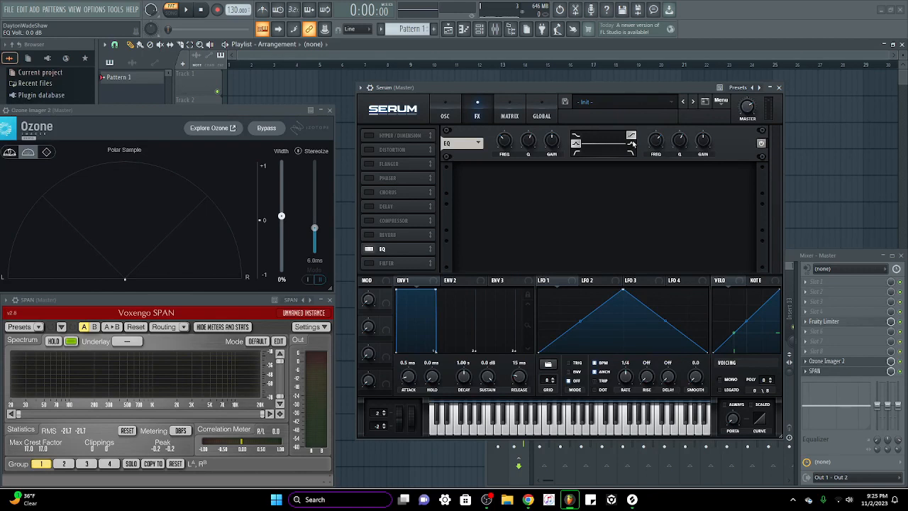
- Audition the EQ's high band as a high cut and as a high shelf, sweeping its frequency and varying its gain
left_click(630, 152)
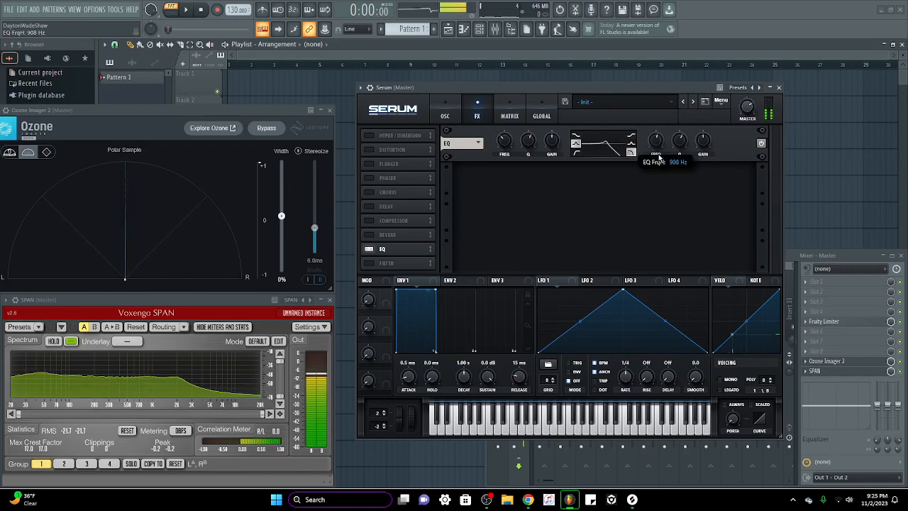
mouse_move(659, 158)
left_mouse_down()
mouse_move(662, 185)
mouse_move(665, 163)
left_mouse_up()
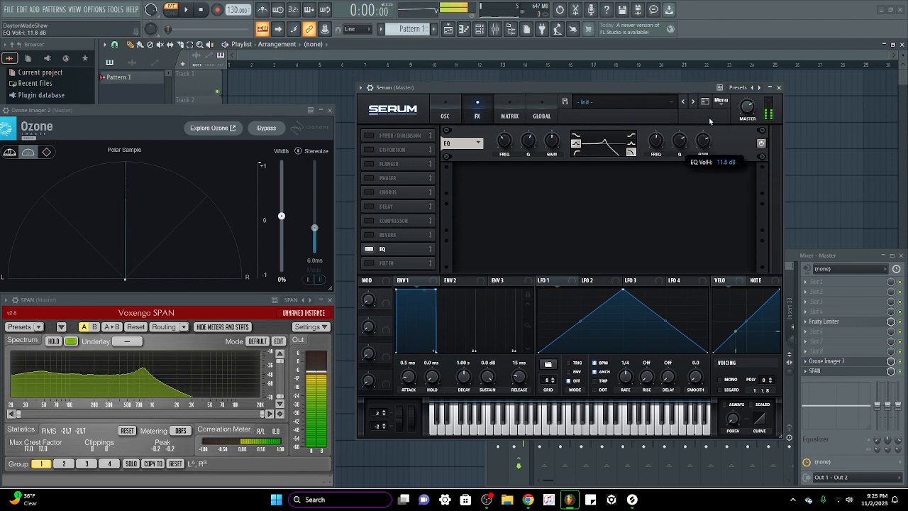
left_click_drag(655, 142, 689, 173)
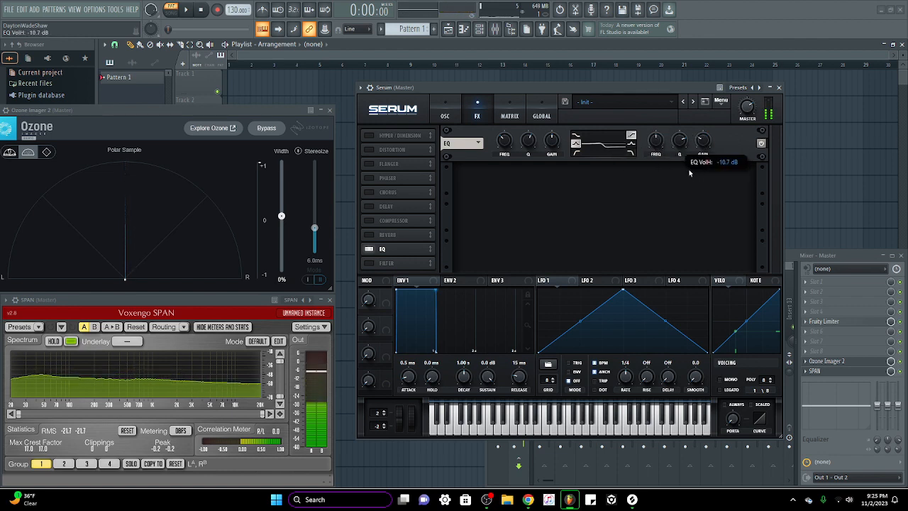
mouse_move(657, 142)
left_mouse_down()
mouse_move(714, 92)
mouse_move(656, 151)
mouse_move(656, 139)
left_mouse_up()
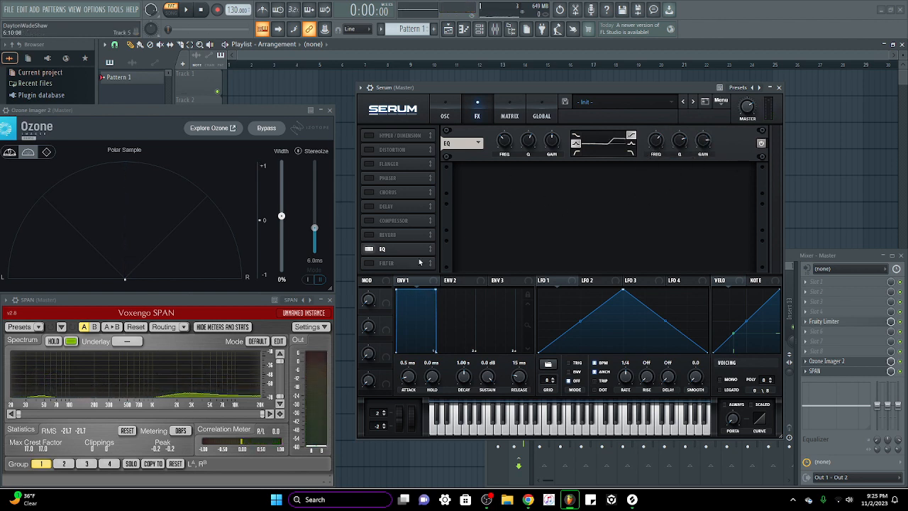
- Swap the EQ for the Filter effect and open its list of filter types
left_click(369, 249)
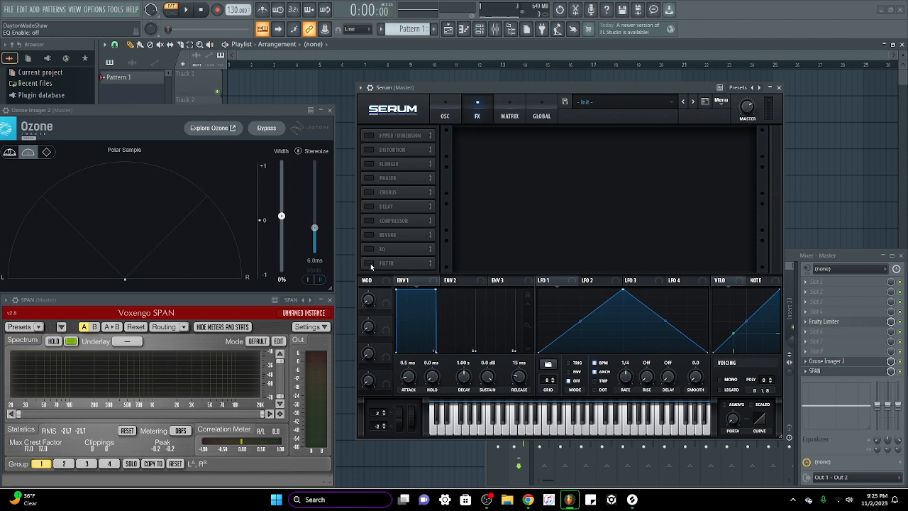
left_click(369, 263)
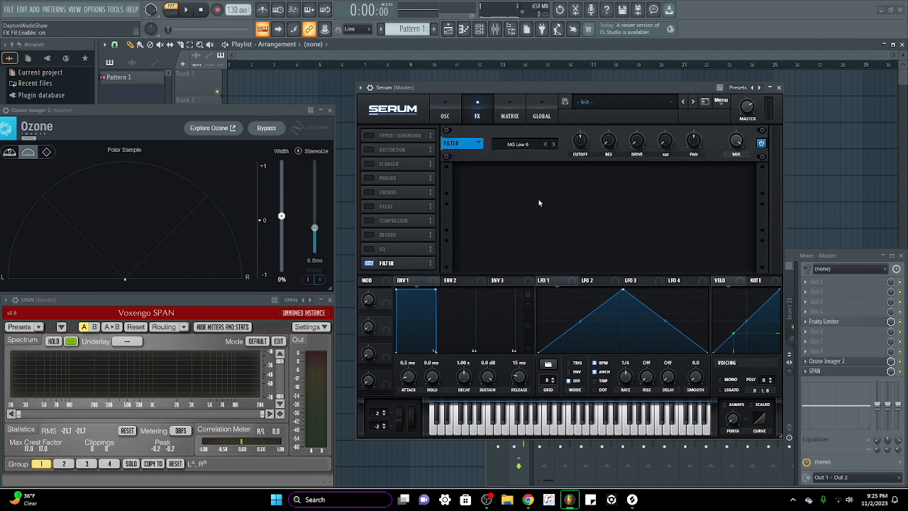
left_click(520, 147)
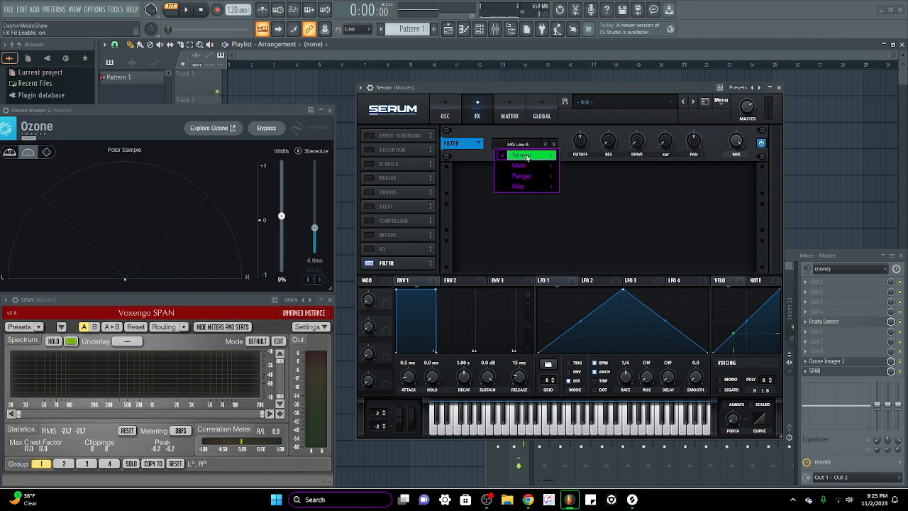
- Compare the Filter effect with the oscillator page's filter, enabling that filter to view its Normal types and disabling it again
left_click(445, 116)
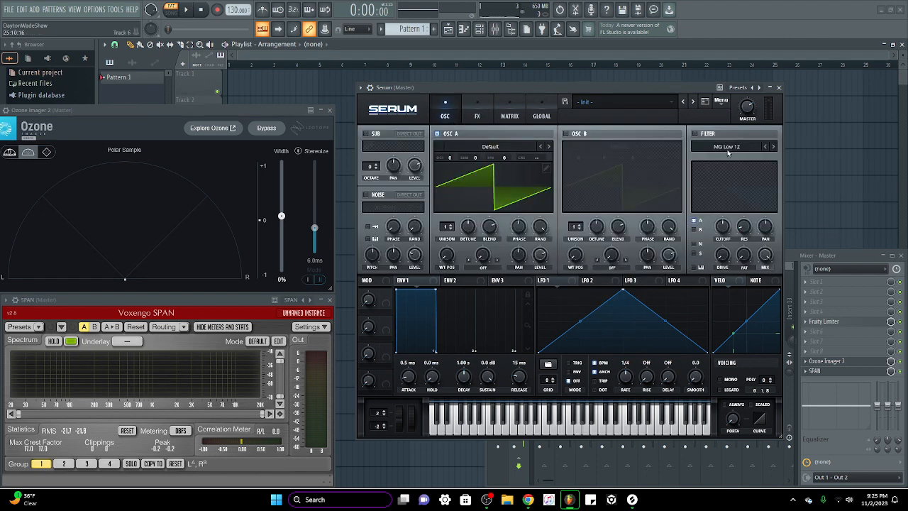
left_click(695, 133)
left_click(726, 146)
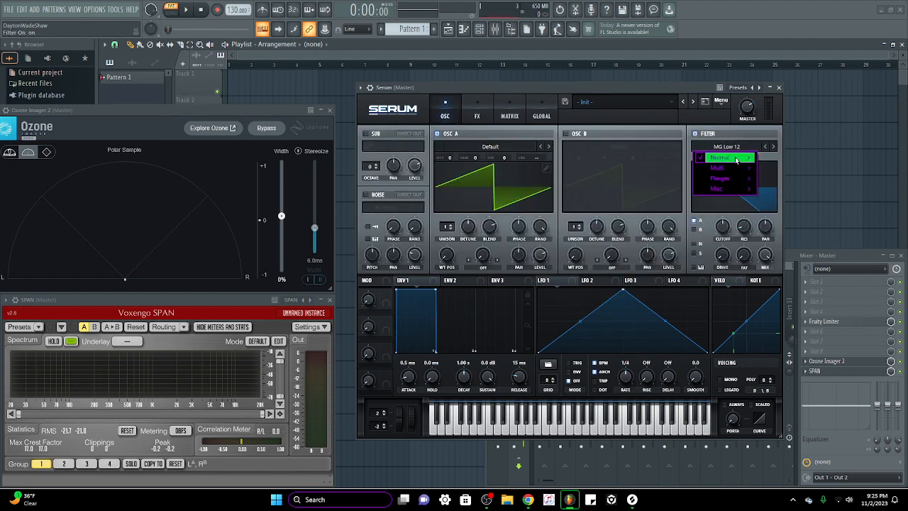
mouse_move(734, 158)
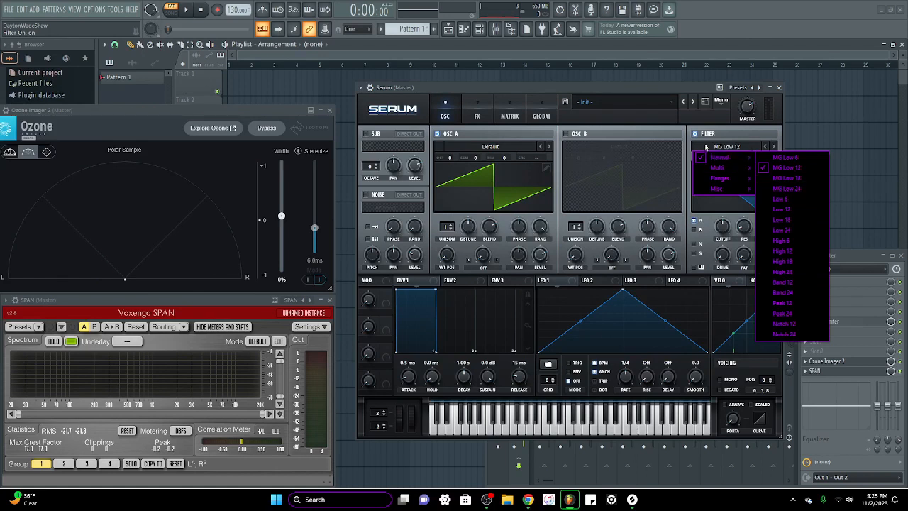
left_click(695, 135)
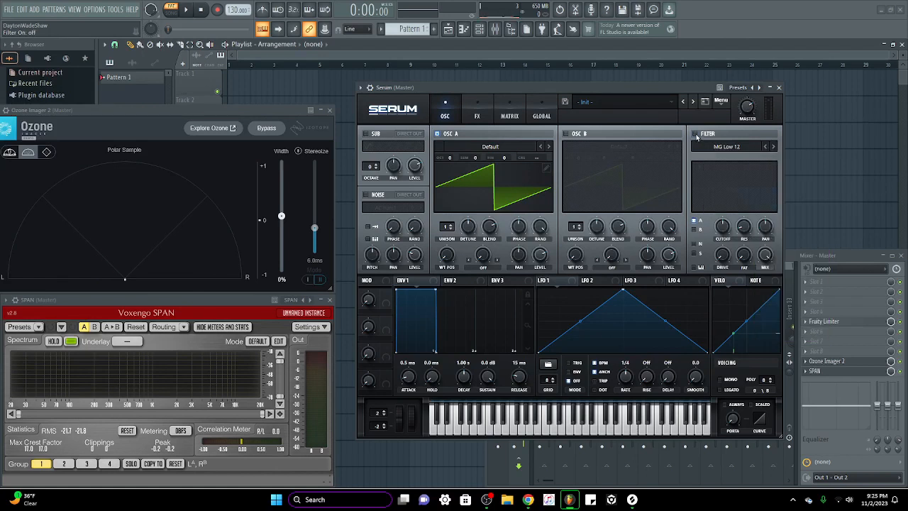
left_click(478, 117)
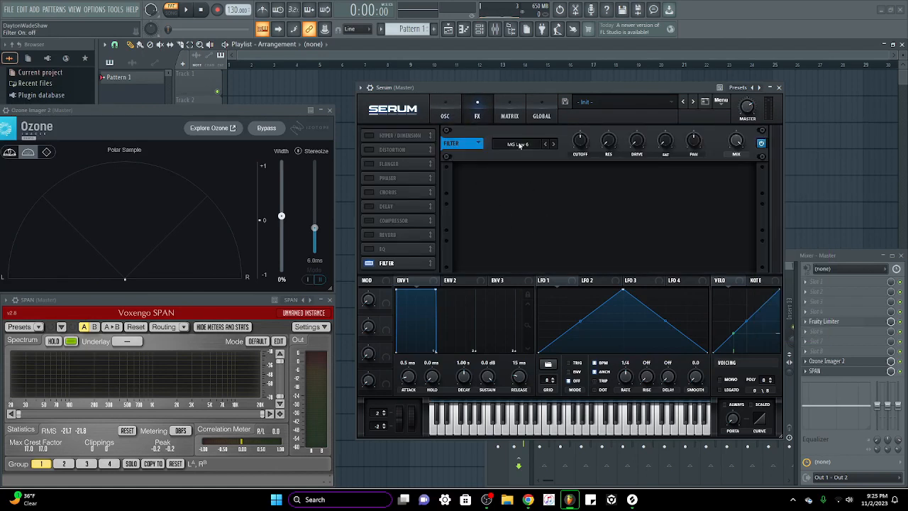
left_click(443, 109)
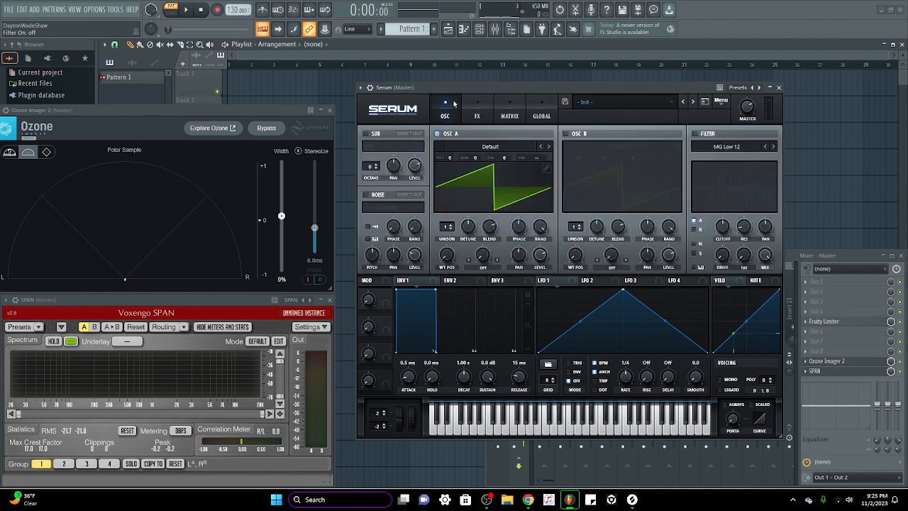
left_click(477, 117)
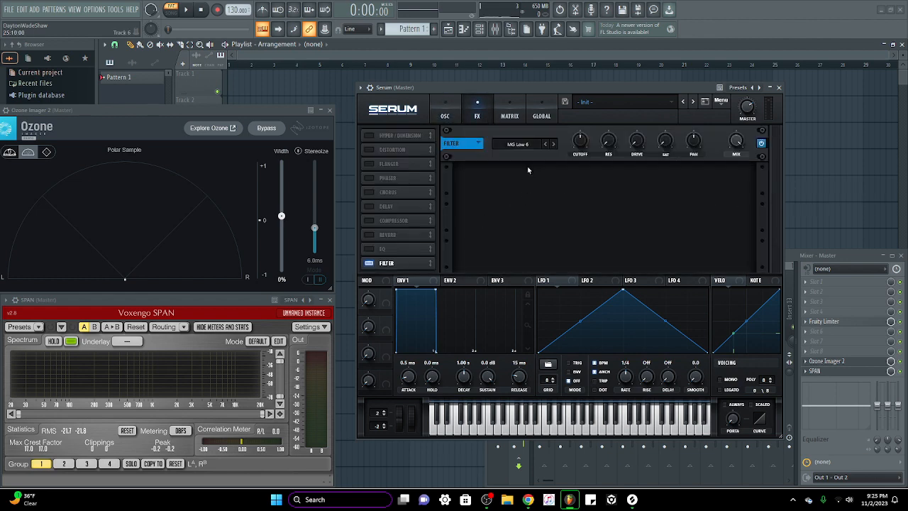
- Audition the Filter effect's cutoff, check the oscillator page's filter switch with it left off, and return to the effects
left_click_drag(582, 141, 579, 144)
left_click(444, 109)
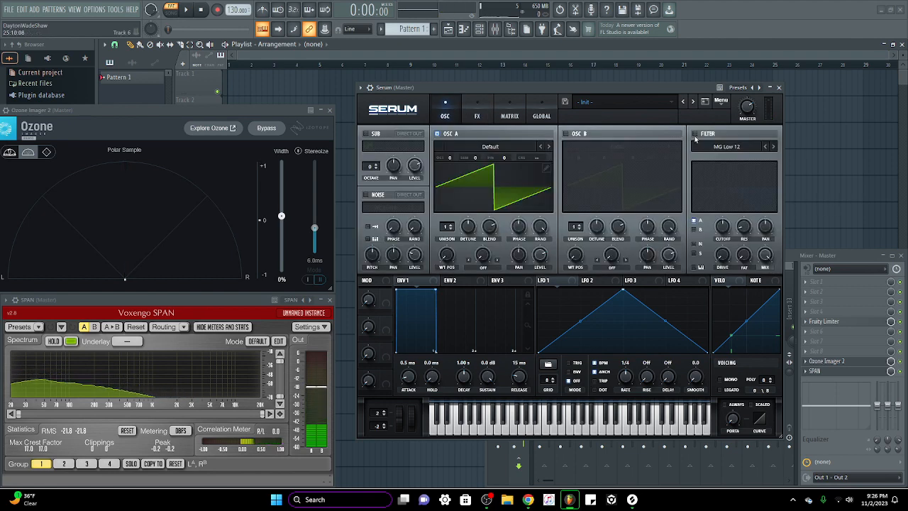
left_click(694, 134)
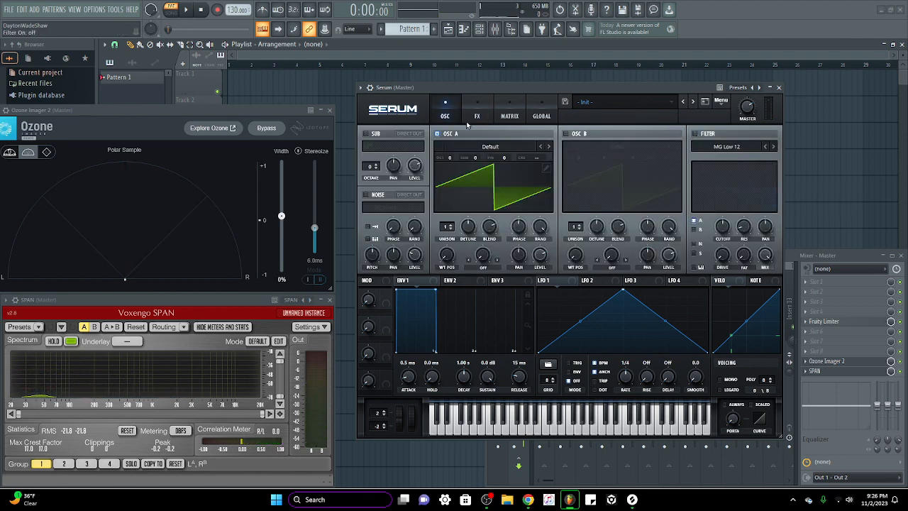
left_click(475, 116)
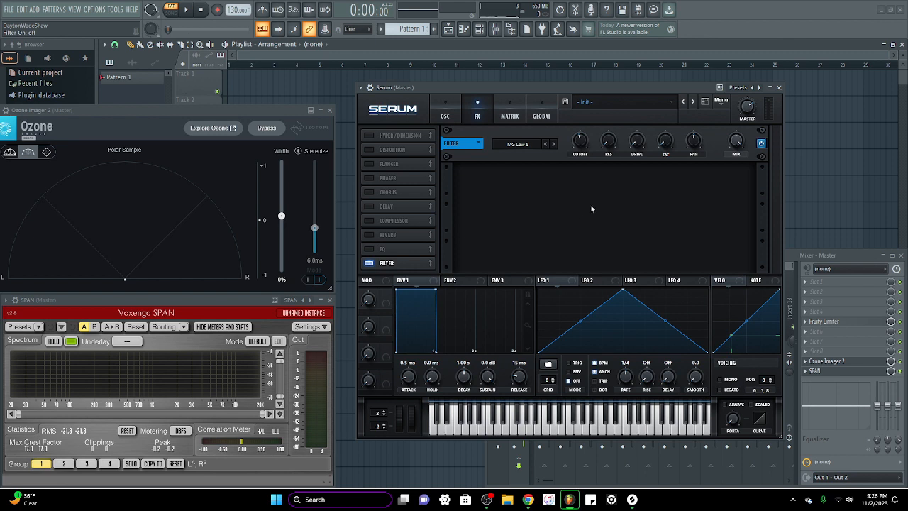
- Change the Filter effect to the Flanges type Cmb + and audition its cutoff, down to about 39 Hz, and its resonance
left_click(529, 145)
mouse_move(525, 176)
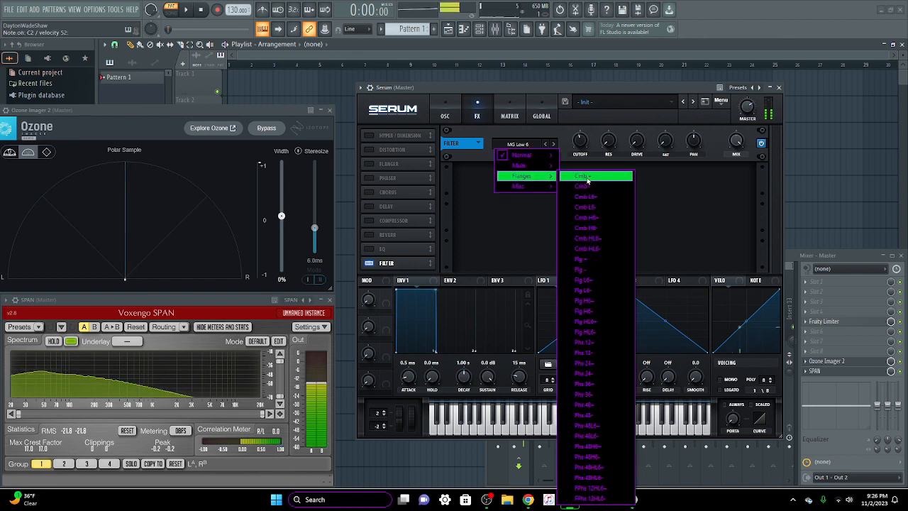
left_click(586, 178)
mouse_move(587, 125)
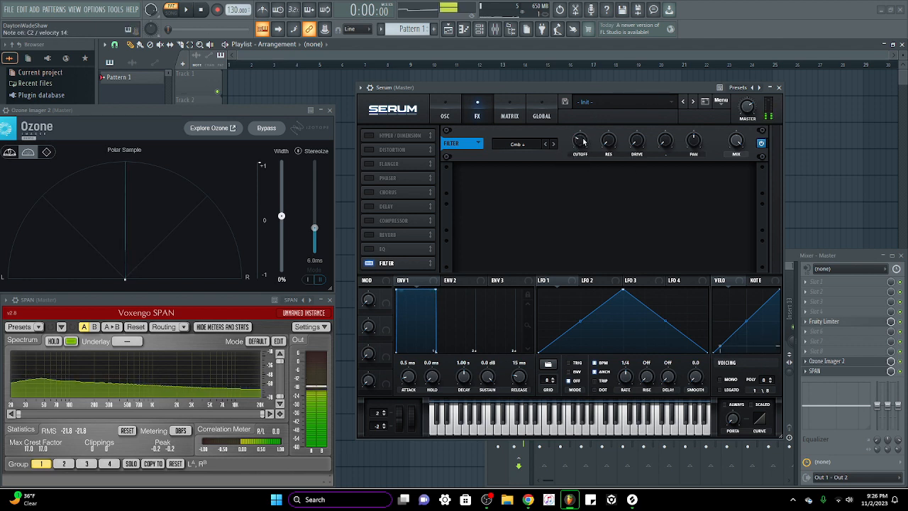
scroll(580, 151, "down", 3)
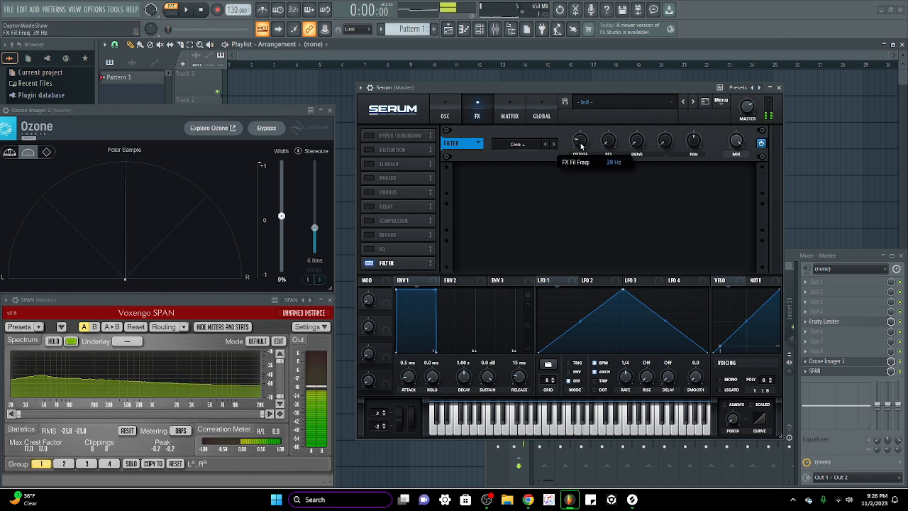
left_click_drag(610, 146, 637, 107)
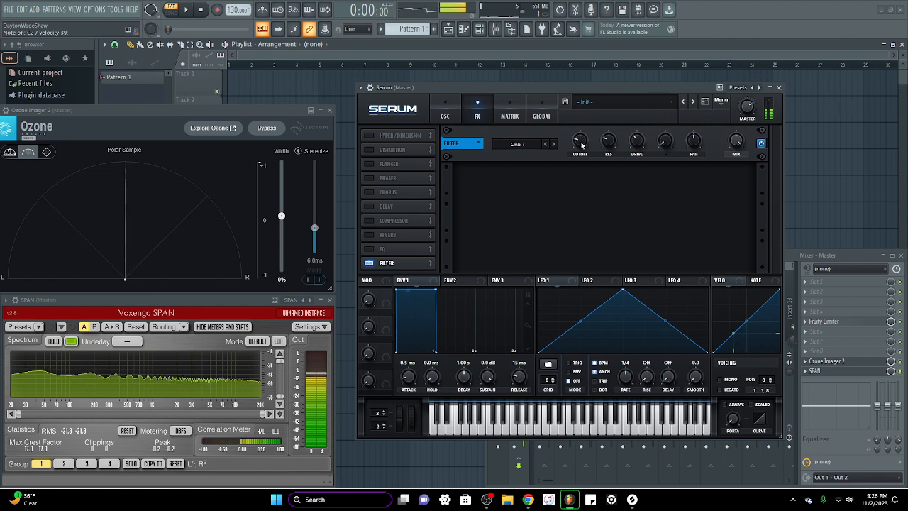
- Sweep the Filter effect's cutoff on Cmb +, and compare it with the Cmb H6+ and Cmb HL6+ types
mouse_move(581, 145)
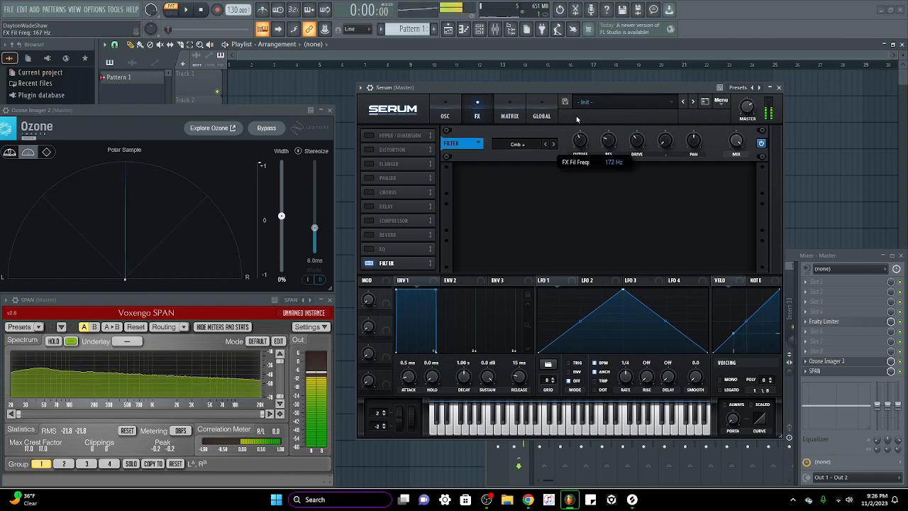
mouse_move(577, 119)
left_mouse_down()
mouse_move(567, 142)
mouse_move(563, 115)
left_mouse_up()
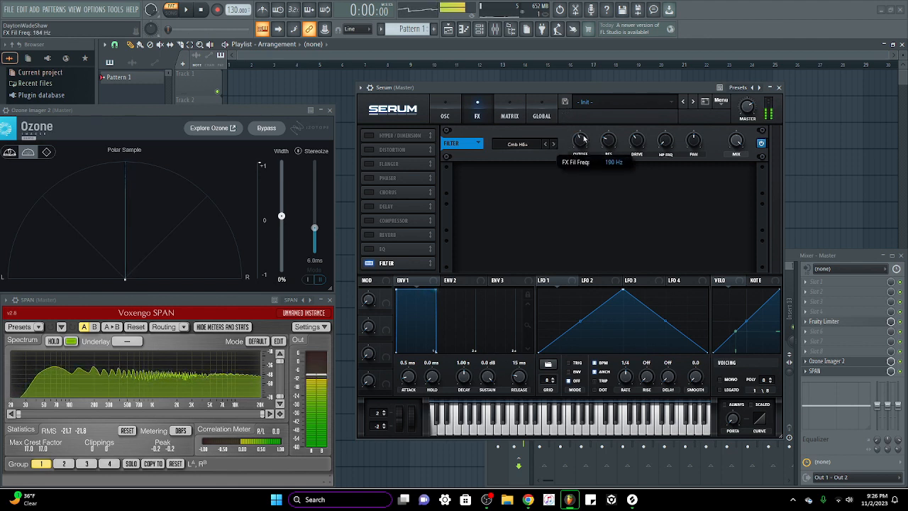
left_click(553, 145)
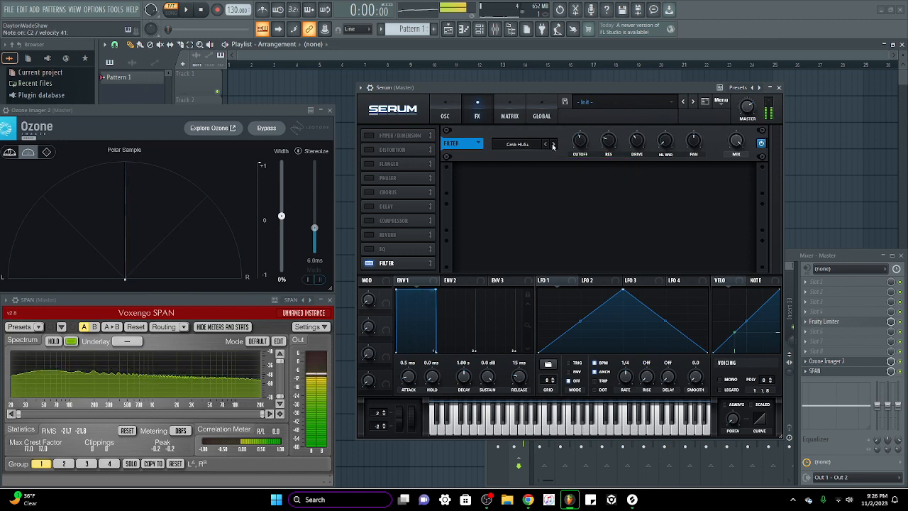
left_click_drag(579, 141, 570, 178)
left_click_drag(572, 145, 598, 140)
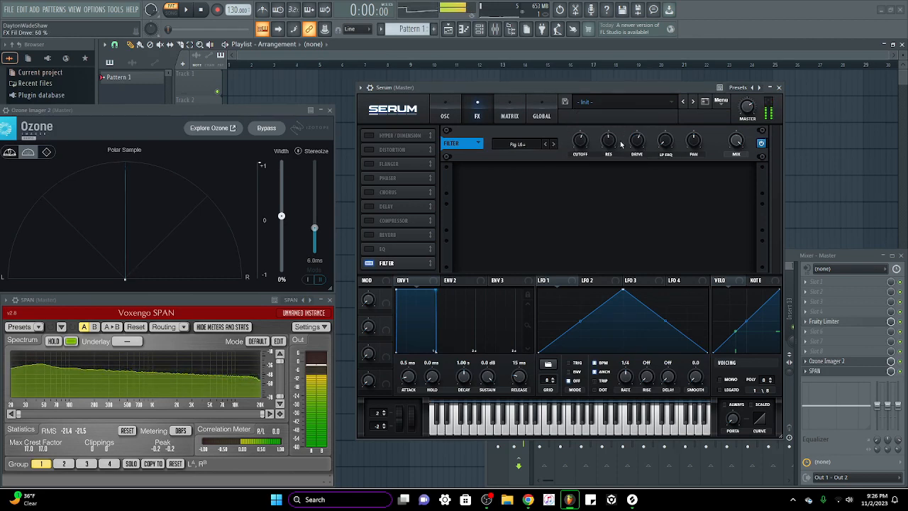
- Cycle the Filter effect through the Flg types, from Flg L6+ to Flg HL6-, to compare their sound
left_click(547, 145)
left_click(552, 146)
left_click(552, 145)
left_click(551, 146)
- Change the Filter effect to the Misc type Reverb and audition its cutoff, down to about 16 Hz
left_click(531, 145)
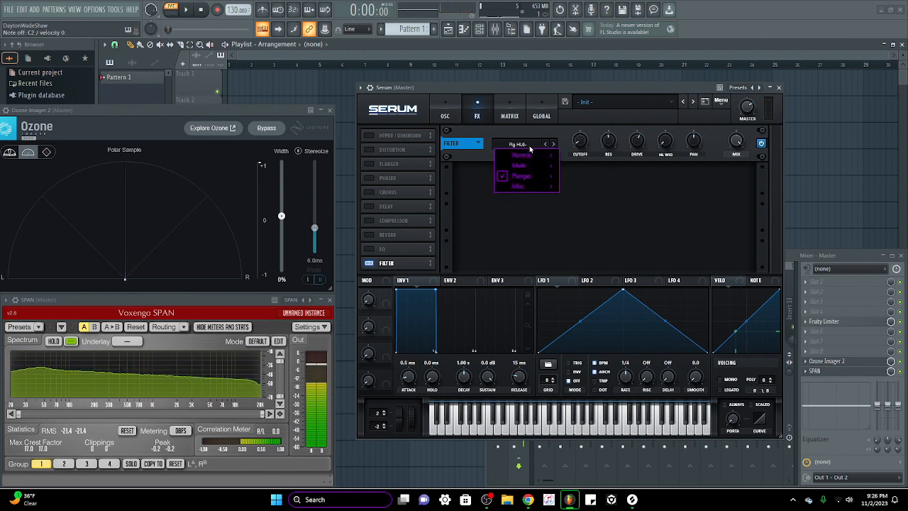
mouse_move(542, 158)
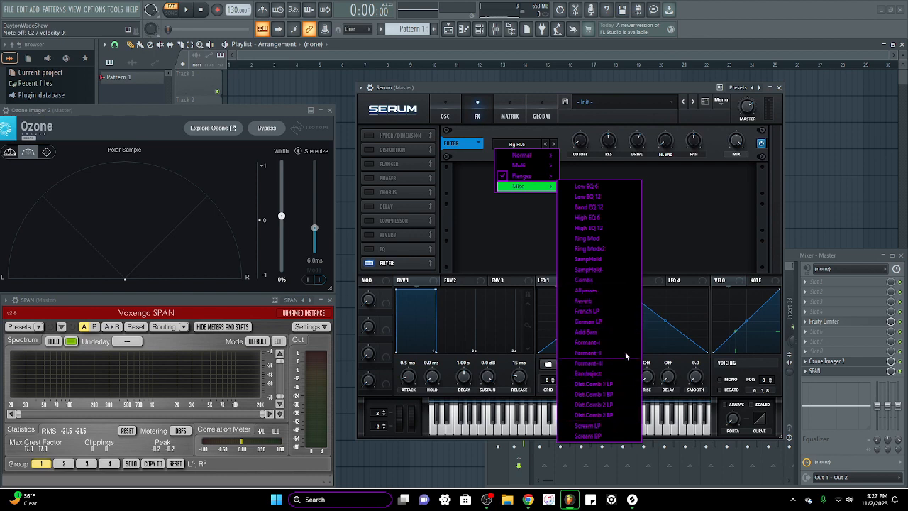
left_click(604, 303)
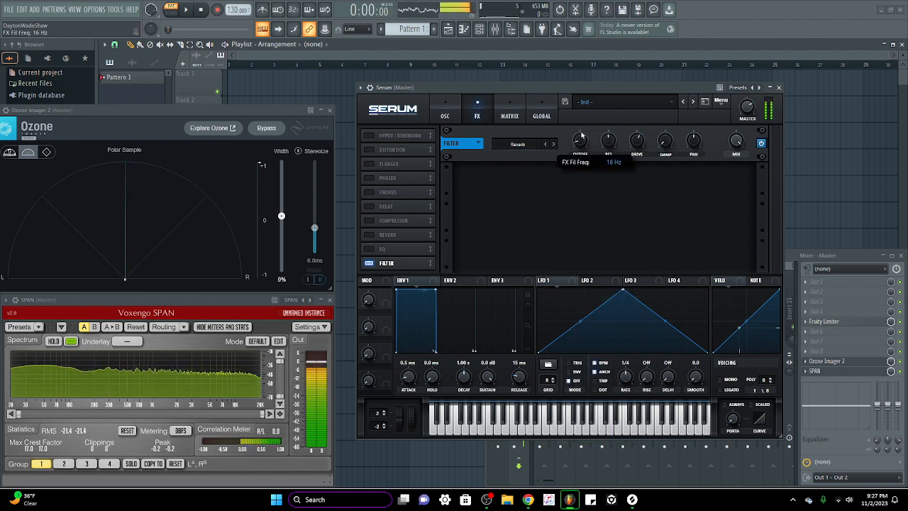
mouse_move(590, 120)
left_mouse_down()
mouse_move(595, 111)
mouse_move(582, 129)
left_mouse_up()
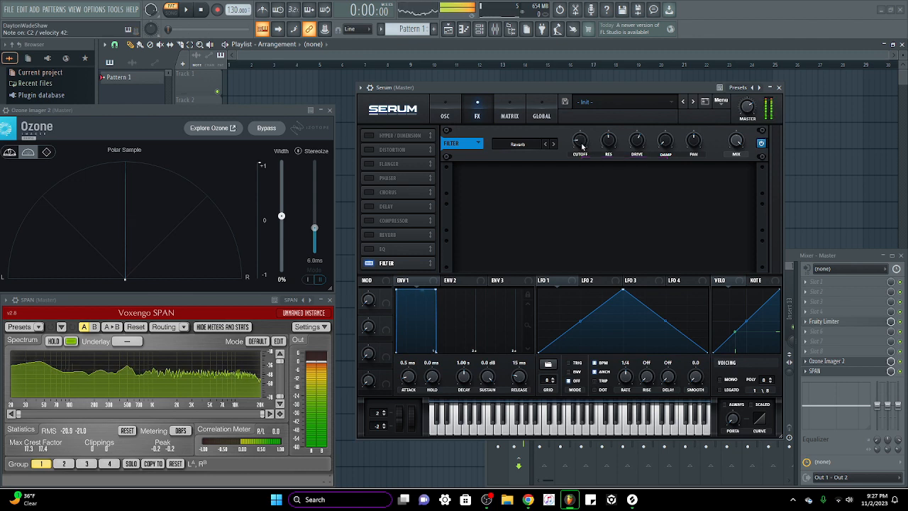
- Review Serum's oscillator, effects, matrix and global pages, finishing on the oscillator page, and shift the plugin window slightly
left_click(445, 116)
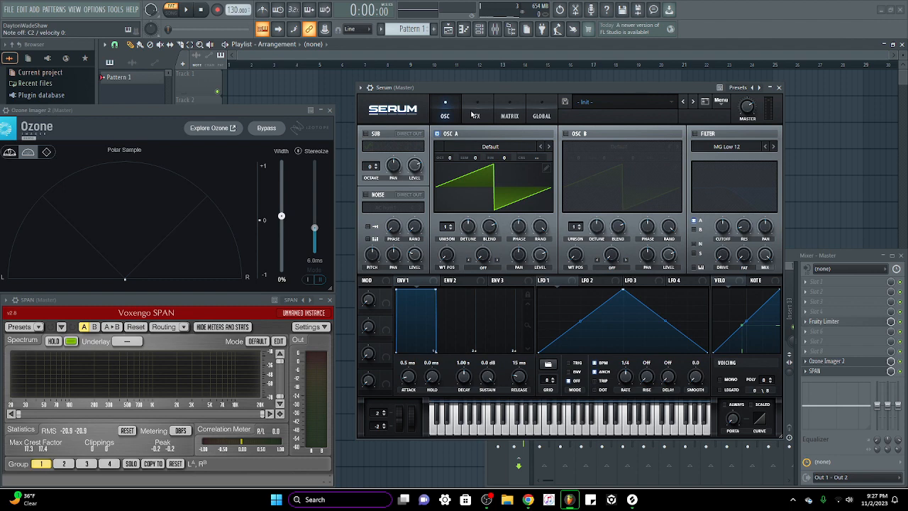
left_click(473, 115)
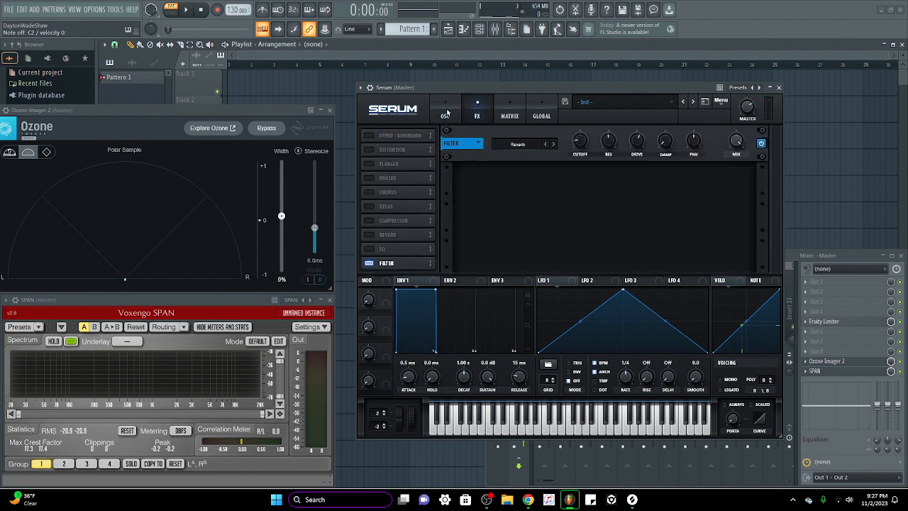
left_click(446, 115)
left_click(483, 116)
left_click(443, 116)
left_click(507, 117)
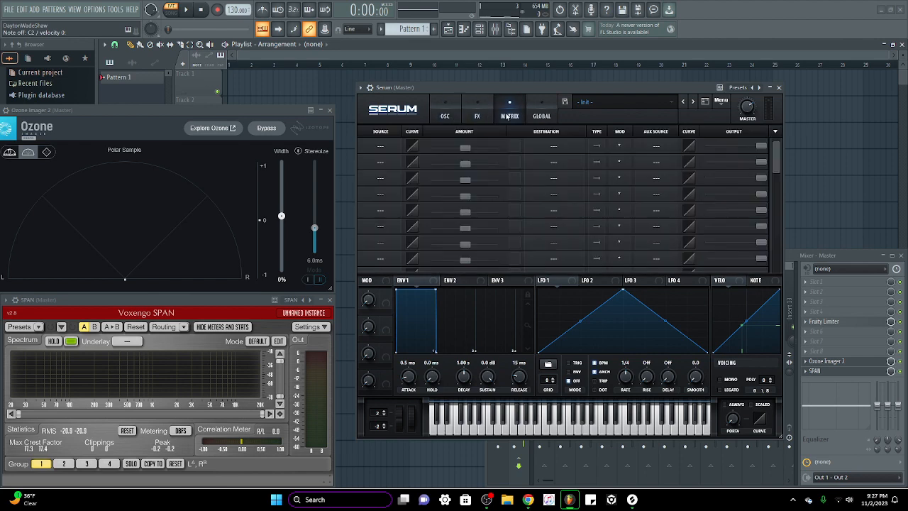
left_click(543, 119)
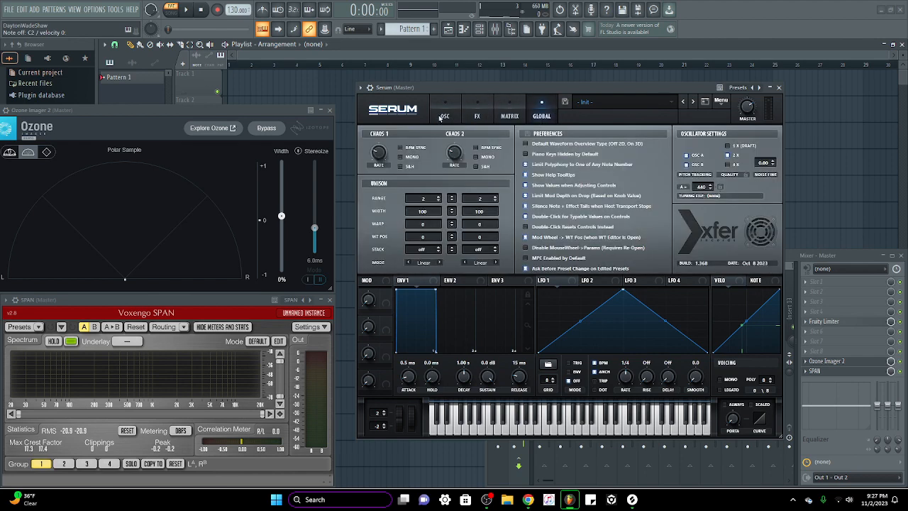
left_click(443, 117)
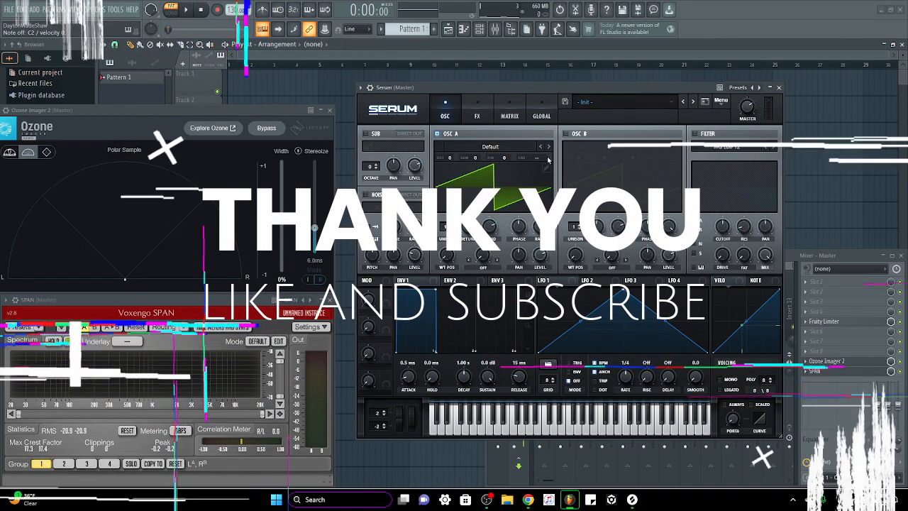
left_click_drag(542, 89, 527, 83)
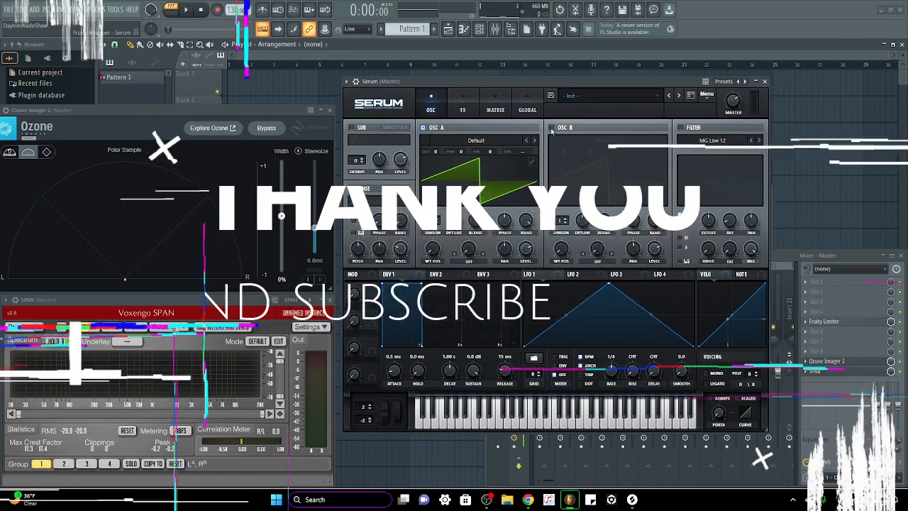